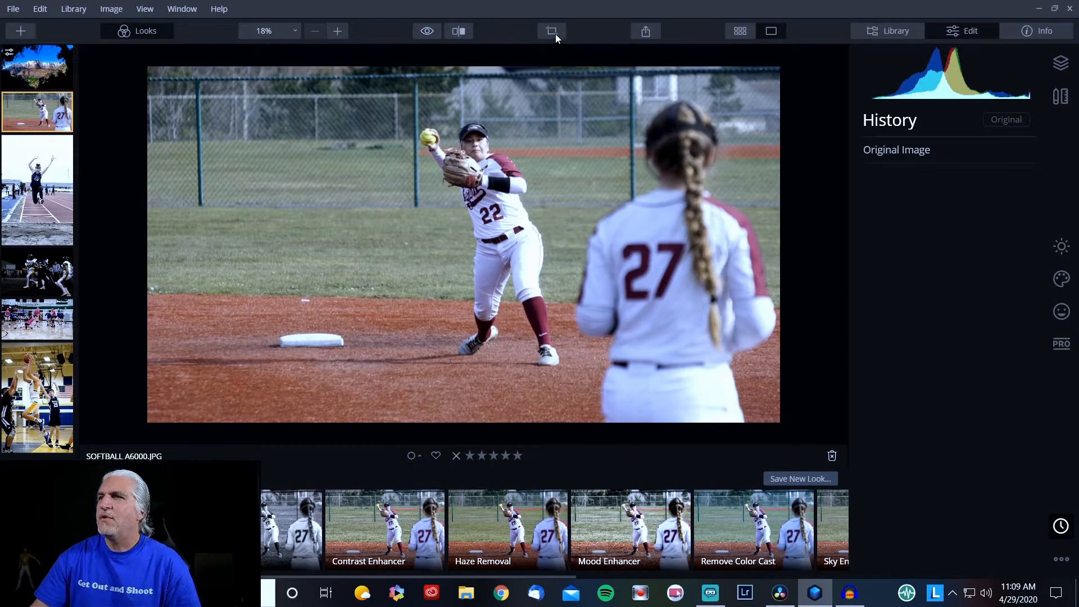
# Crop the softball photo tighter around the throwing player and the player with number 27.
pyautogui.click(552, 32)
pyautogui.moveTo(112, 302); pyautogui.dragTo(282, 302)
pyautogui.moveTo(496, 310); pyautogui.dragTo(539, 375)
pyautogui.click(1051, 55)
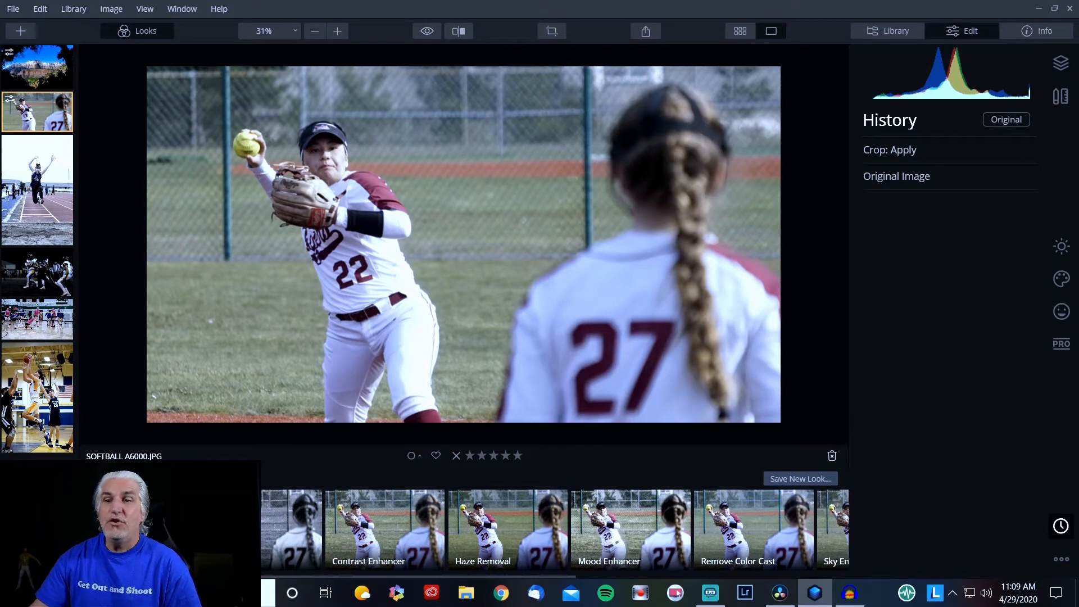
# Try the AI Image Enhancer look from the Essentials collection on the cropped softball photo.
pyautogui.click(134, 479)
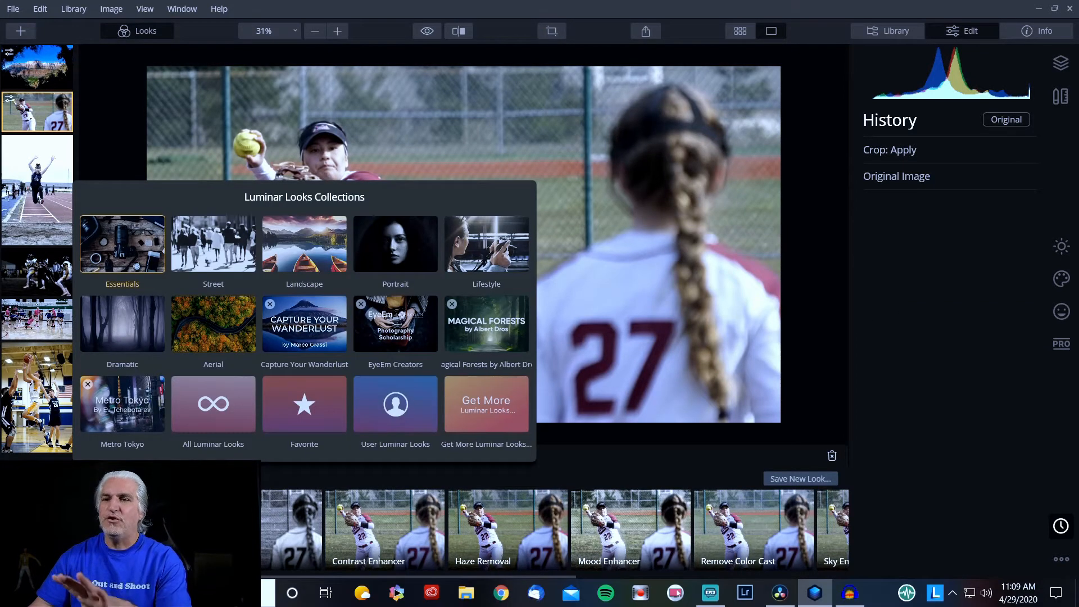
pyautogui.click(134, 479)
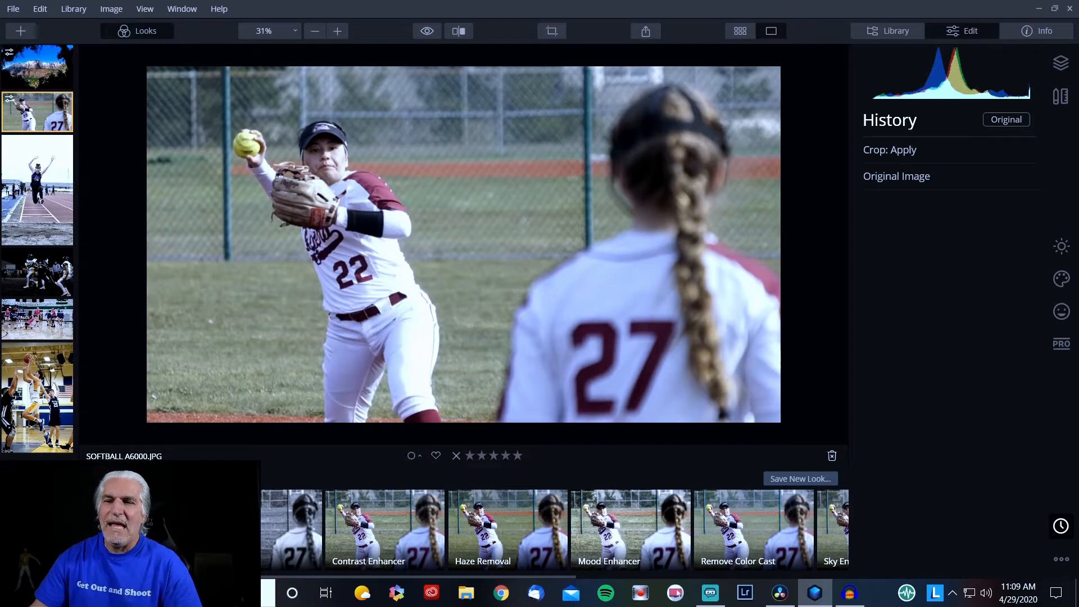
pyautogui.click(139, 530)
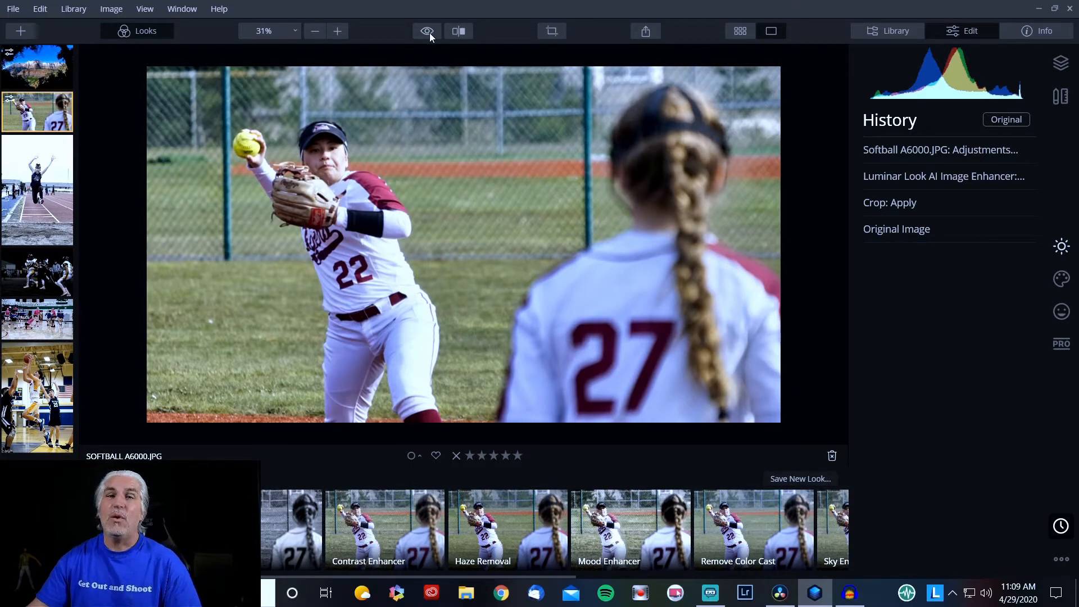
# Compare the enhanced softball photo with its unedited version, using the split before/after view and the full preview.
pyautogui.click(459, 32)
pyautogui.moveTo(462, 274); pyautogui.dragTo(478, 233)
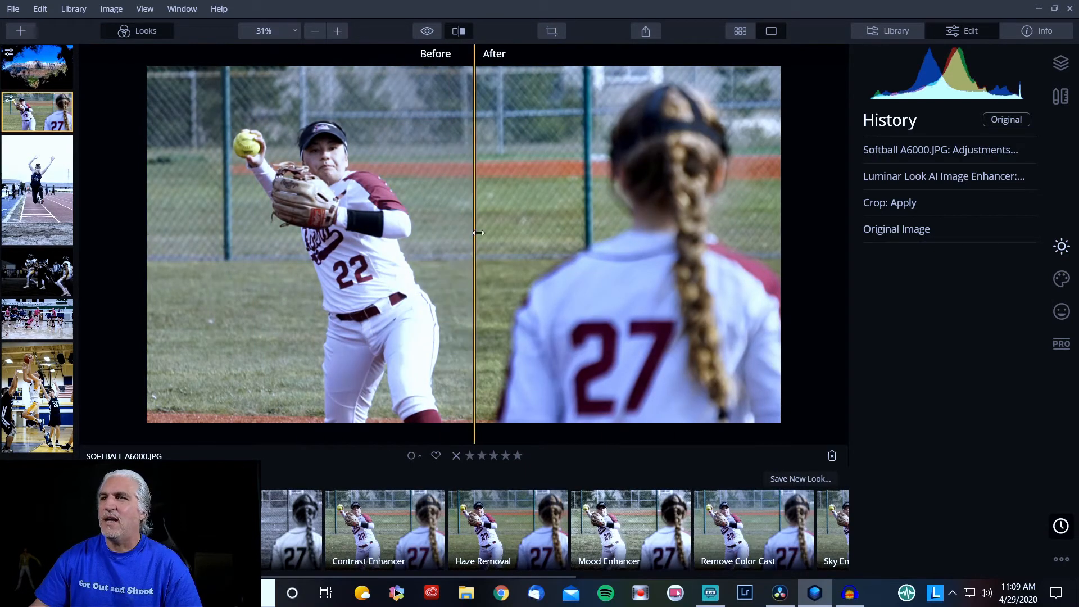
pyautogui.click(459, 31)
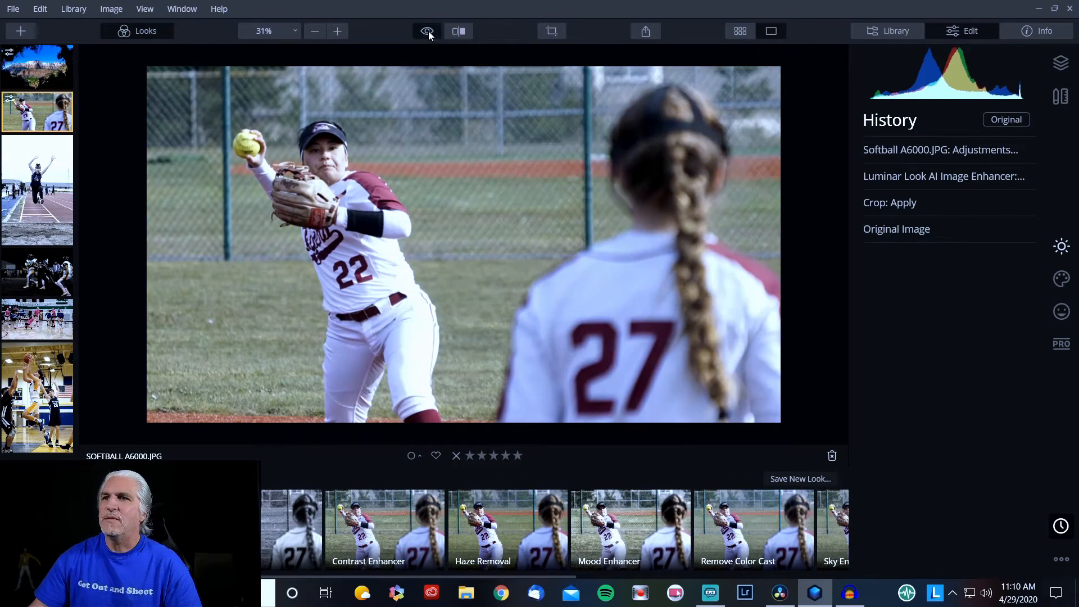
pyautogui.click(429, 31)
pyautogui.click(429, 31)
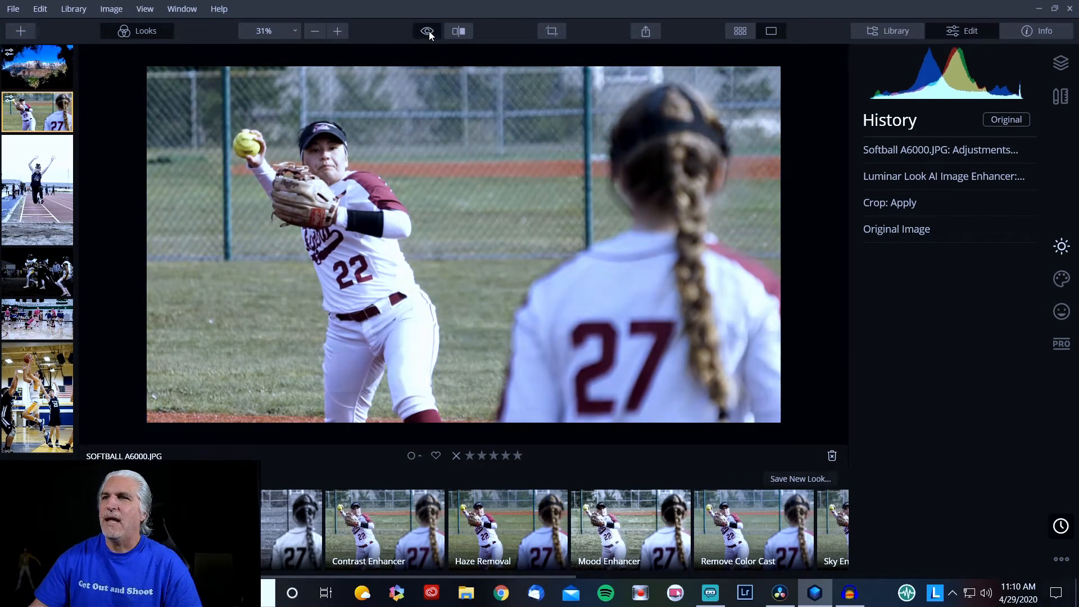
# Roll the softball photo back to its cropped state in the history and apply the Super Sharp look.
pyautogui.click(888, 229)
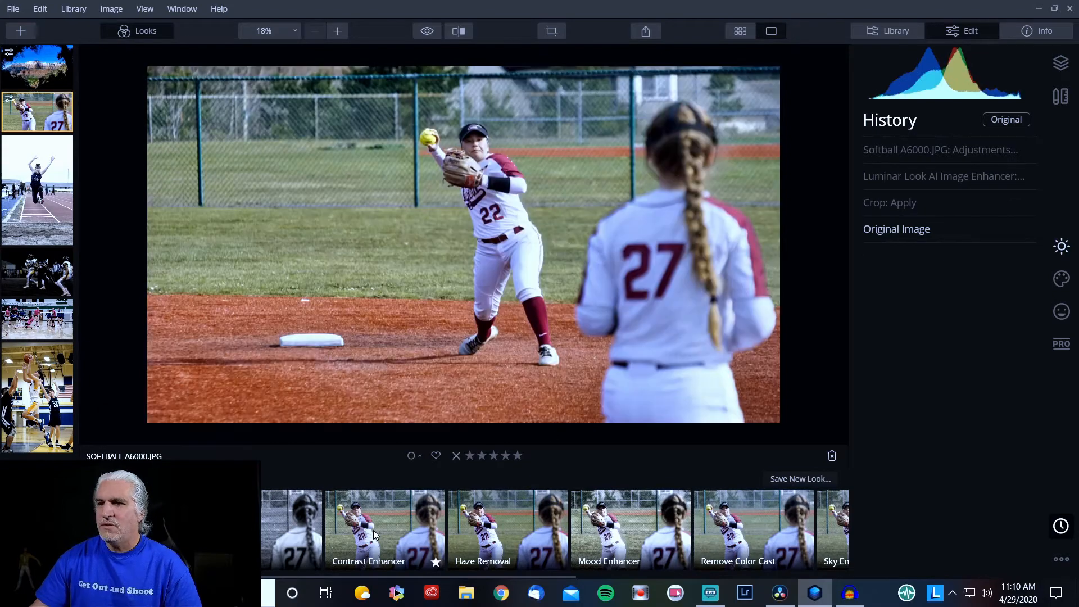
pyautogui.click(917, 204)
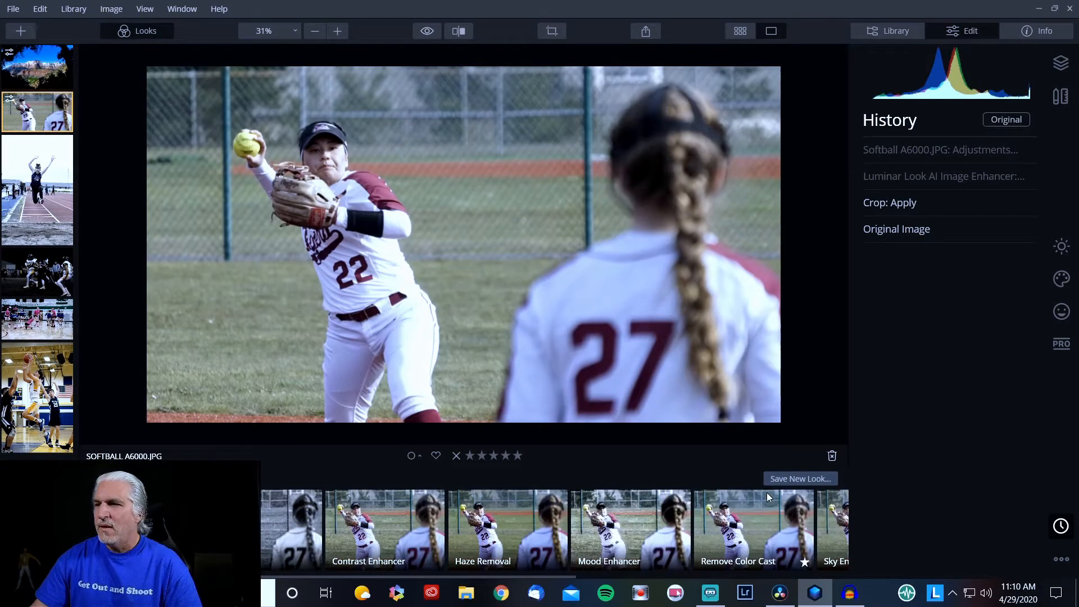
pyautogui.scroll(-5, 794, 530)
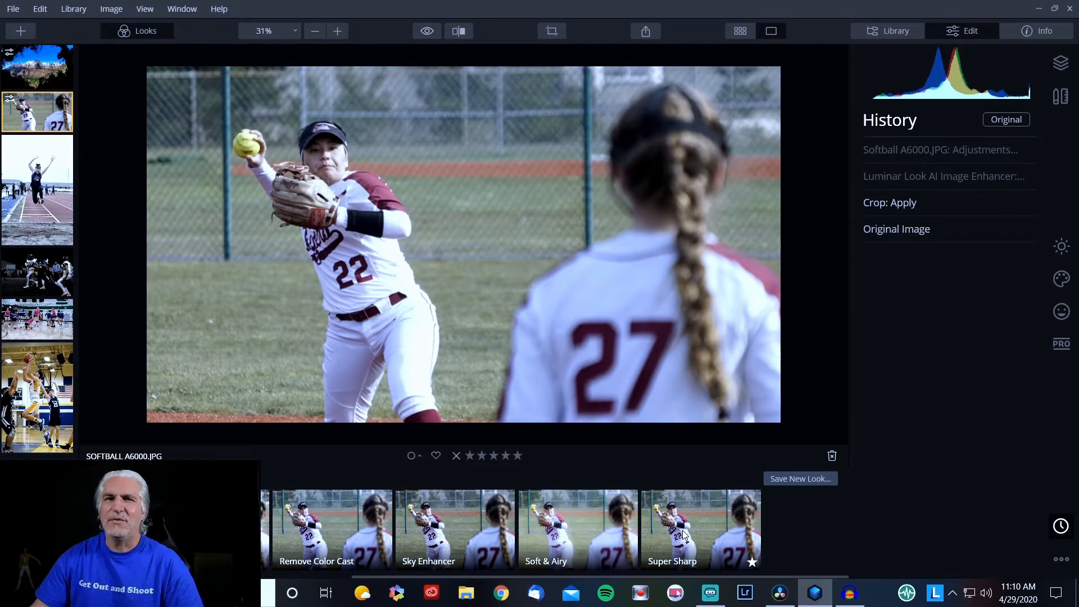
pyautogui.click(684, 537)
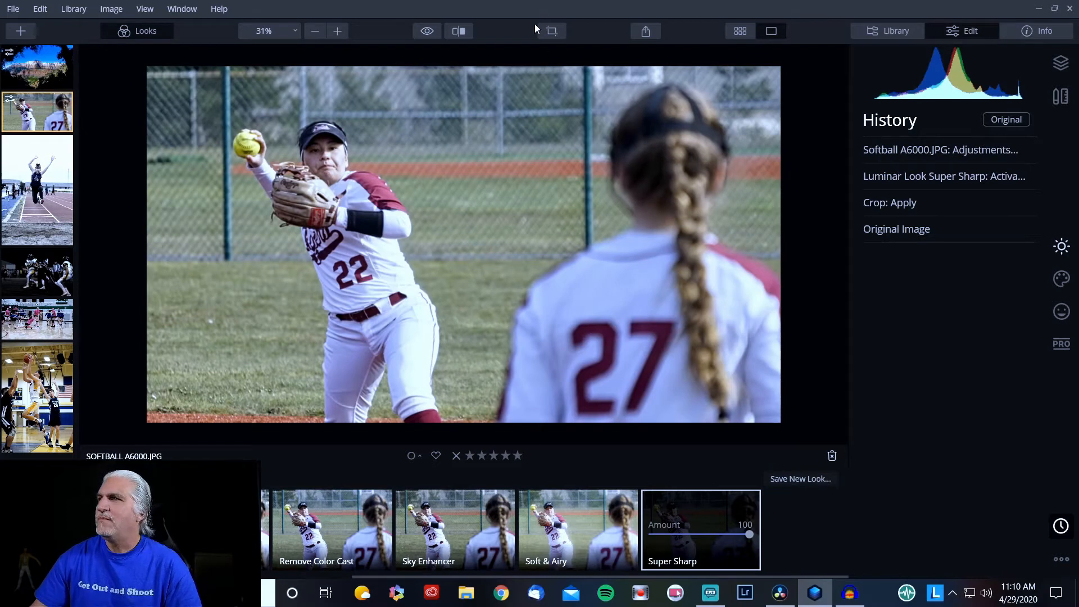
# Examine the Super Sharp effect on the softball photo in the before/after comparison, including the player at 100% zoom.
pyautogui.click(458, 32)
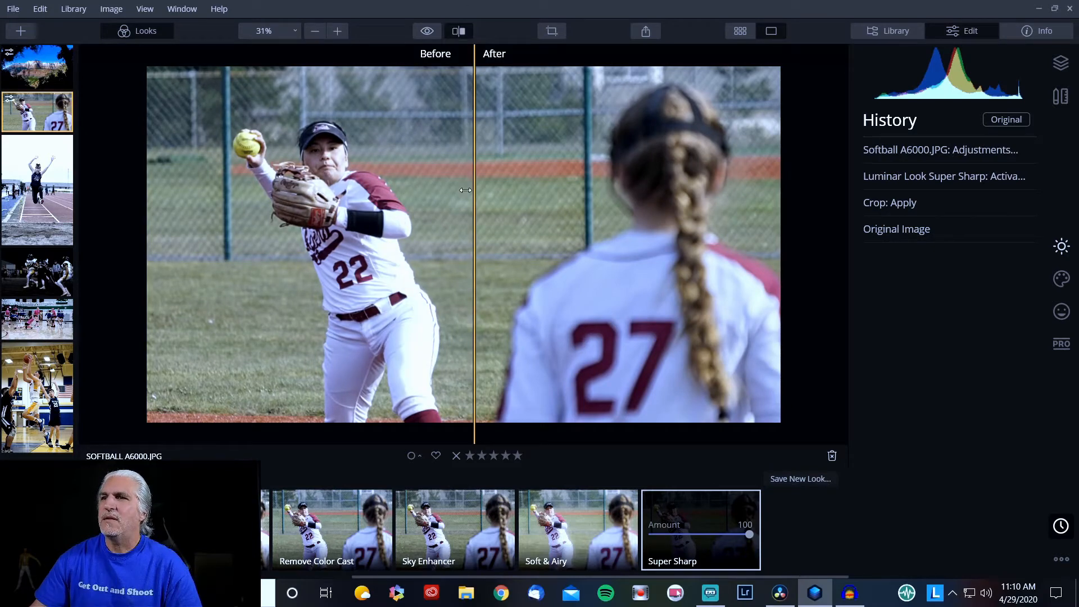
pyautogui.moveTo(472, 202); pyautogui.dragTo(215, 211)
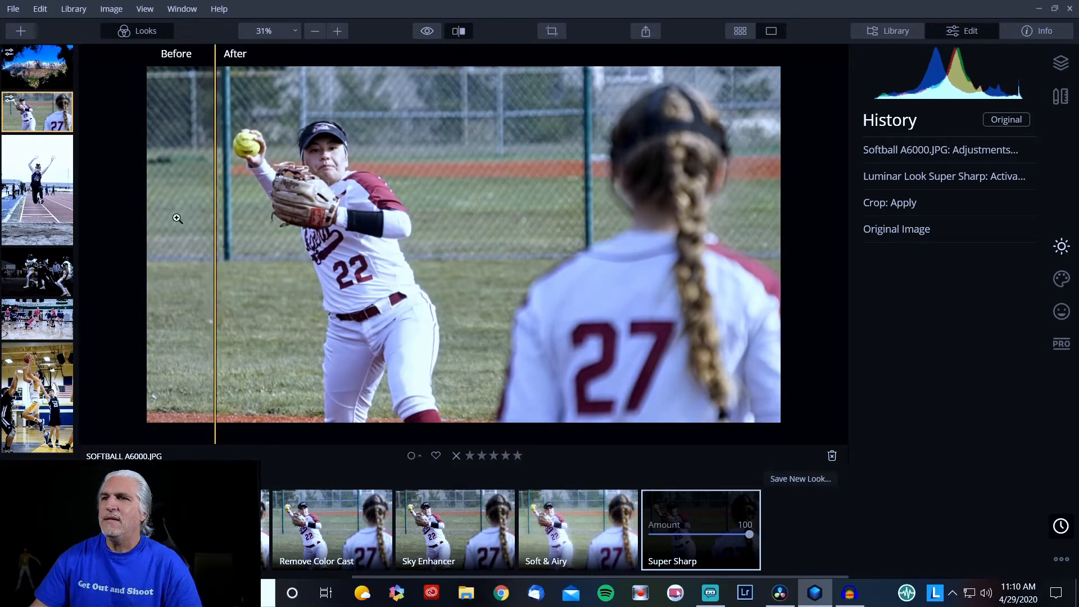
pyautogui.click(339, 34)
pyautogui.moveTo(322, 181); pyautogui.dragTo(549, 260)
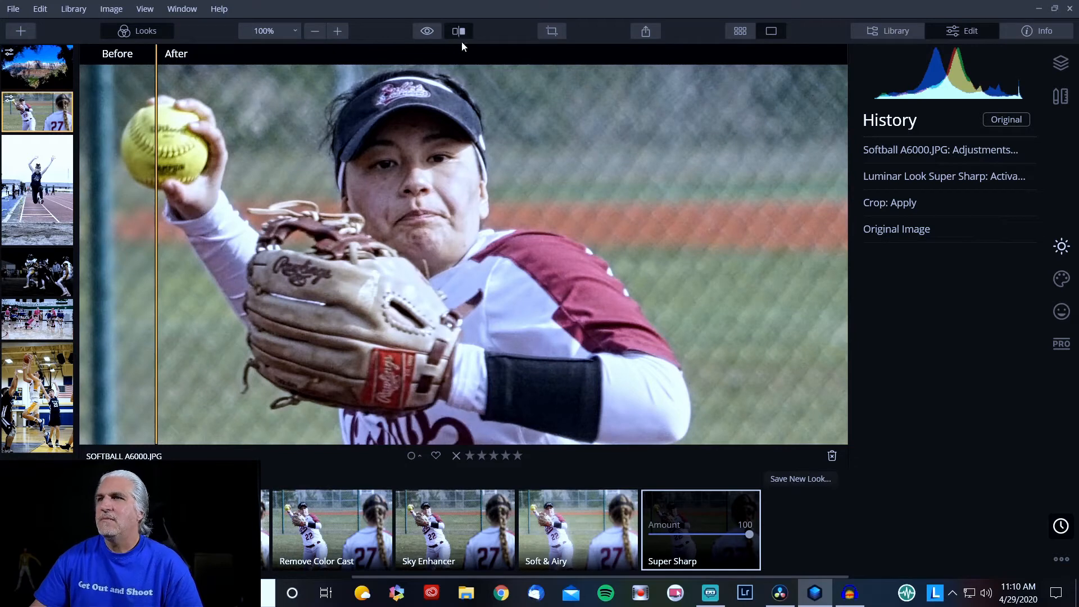
pyautogui.click(312, 33)
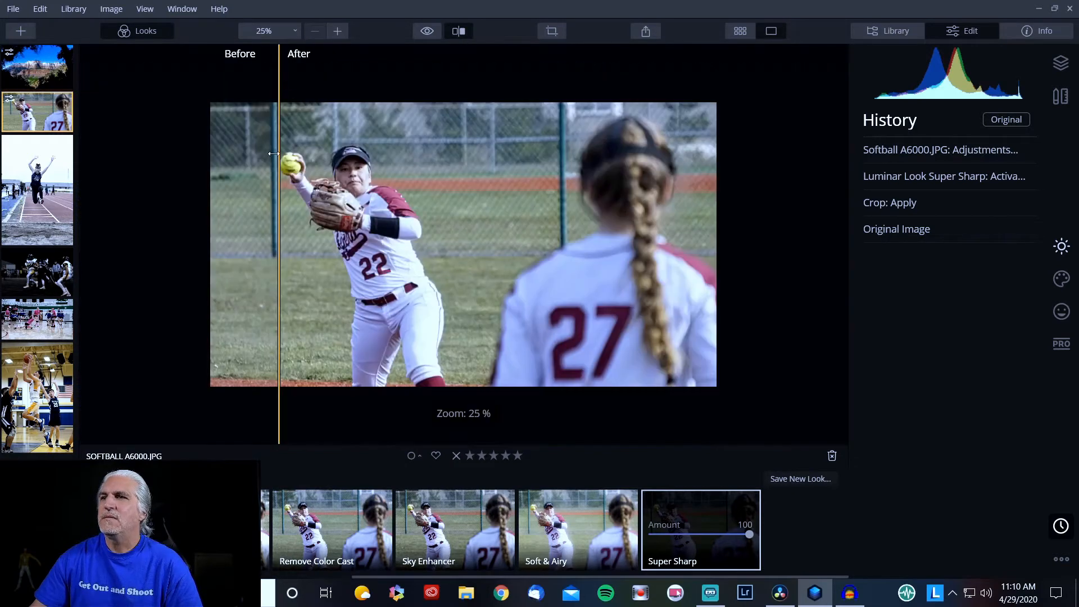
pyautogui.moveTo(283, 200); pyautogui.dragTo(461, 202)
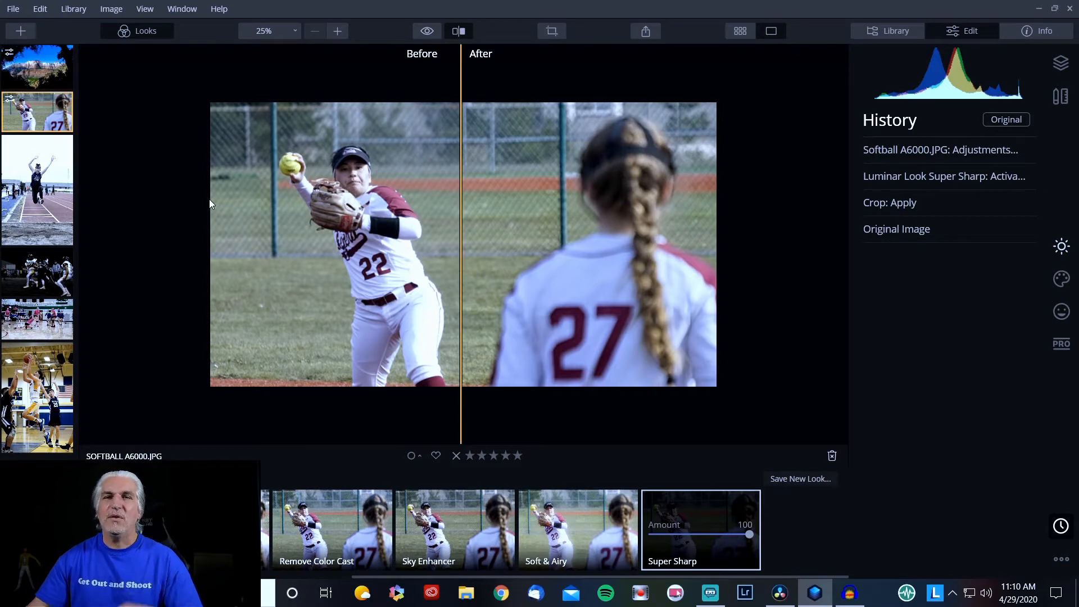
pyautogui.click(458, 34)
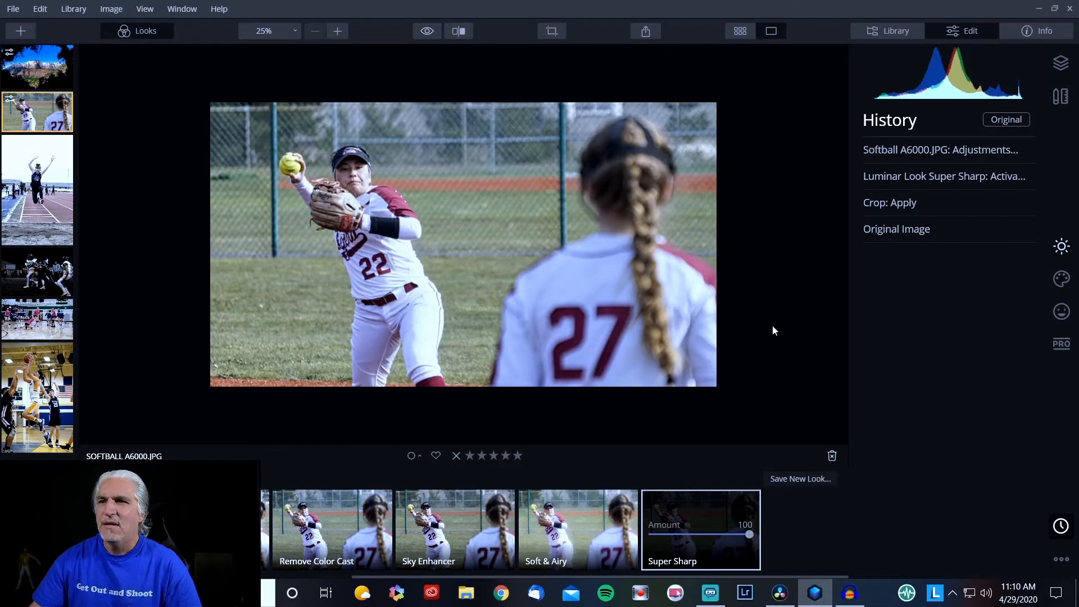
# Switch to the TRACK D7200B.NEF photo and crop it tighter around the long jumper.
pyautogui.press('Right')
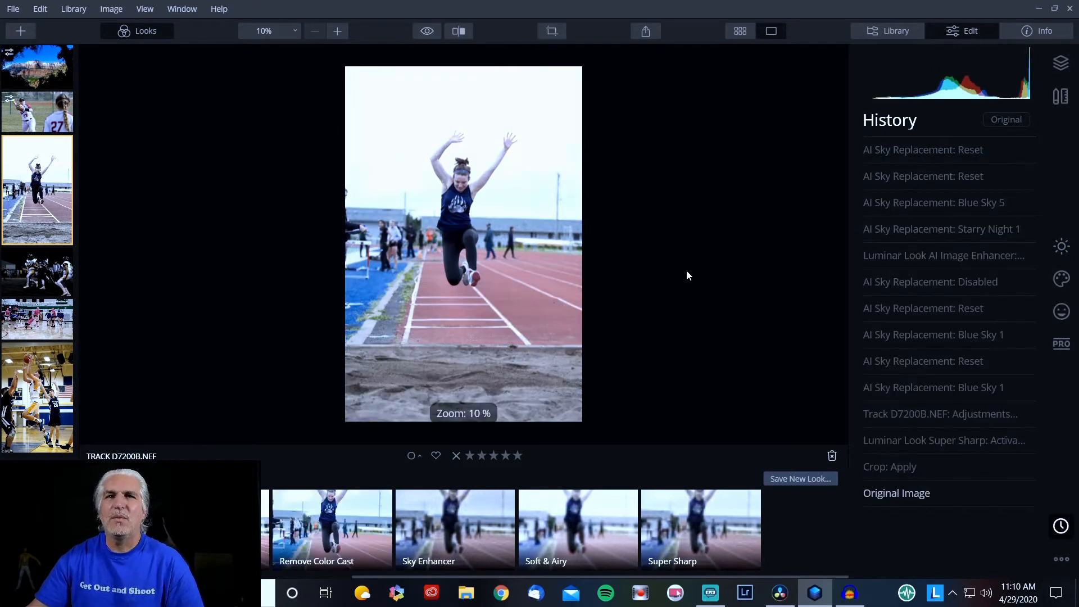
pyautogui.click(554, 31)
pyautogui.moveTo(382, 546); pyautogui.dragTo(420, 492)
pyautogui.moveTo(484, 455); pyautogui.dragTo(546, 337)
pyautogui.click(1049, 54)
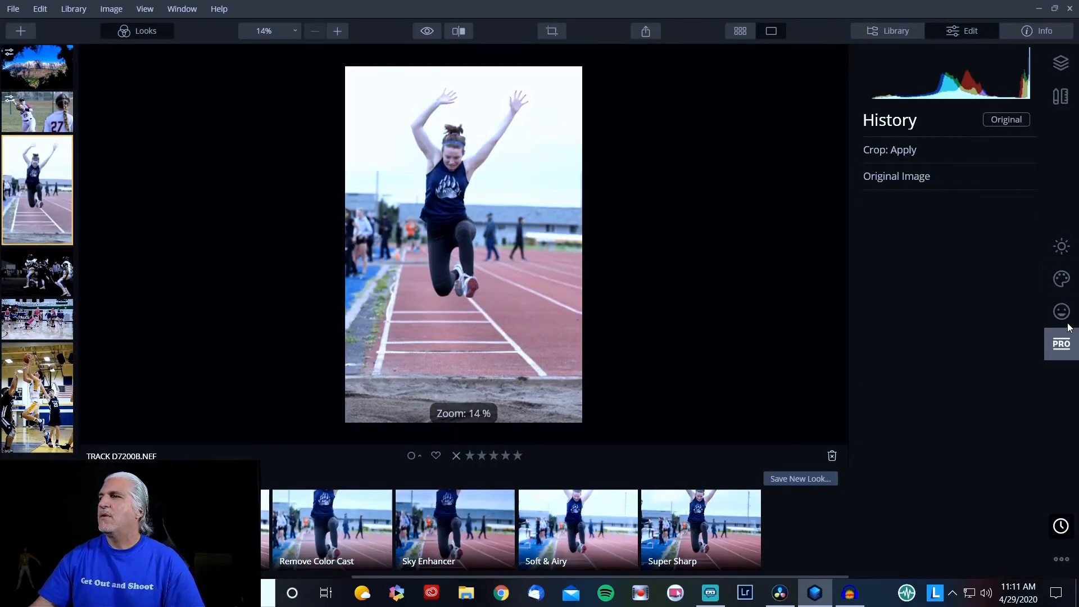
# Replace the sky behind the long jumper with Blue Sky 1 using AI Sky Replacement.
pyautogui.click(1062, 278)
pyautogui.click(937, 169)
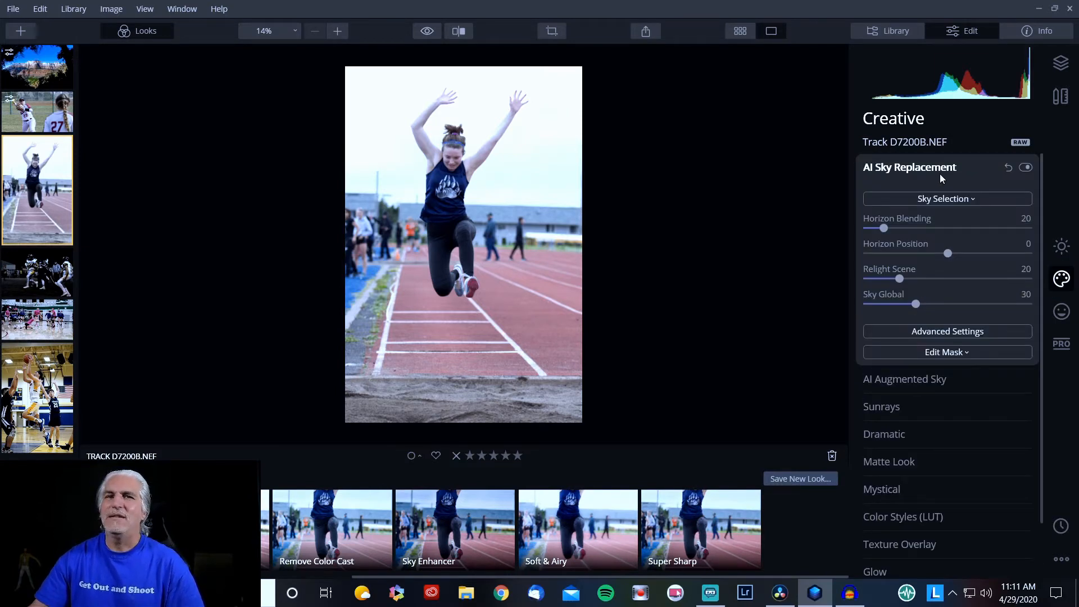
pyautogui.click(932, 199)
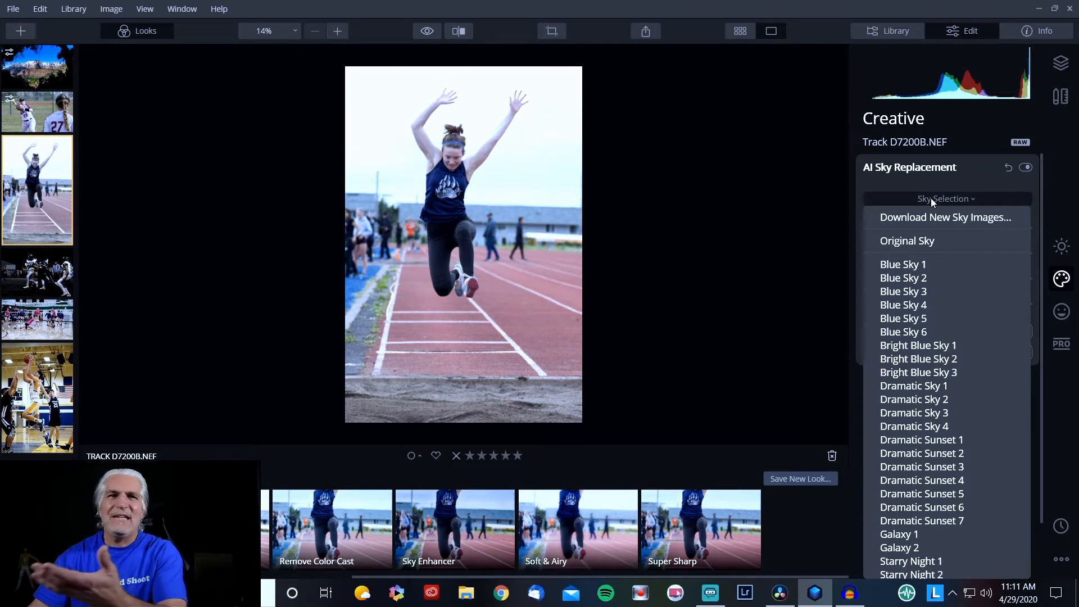
pyautogui.click(923, 265)
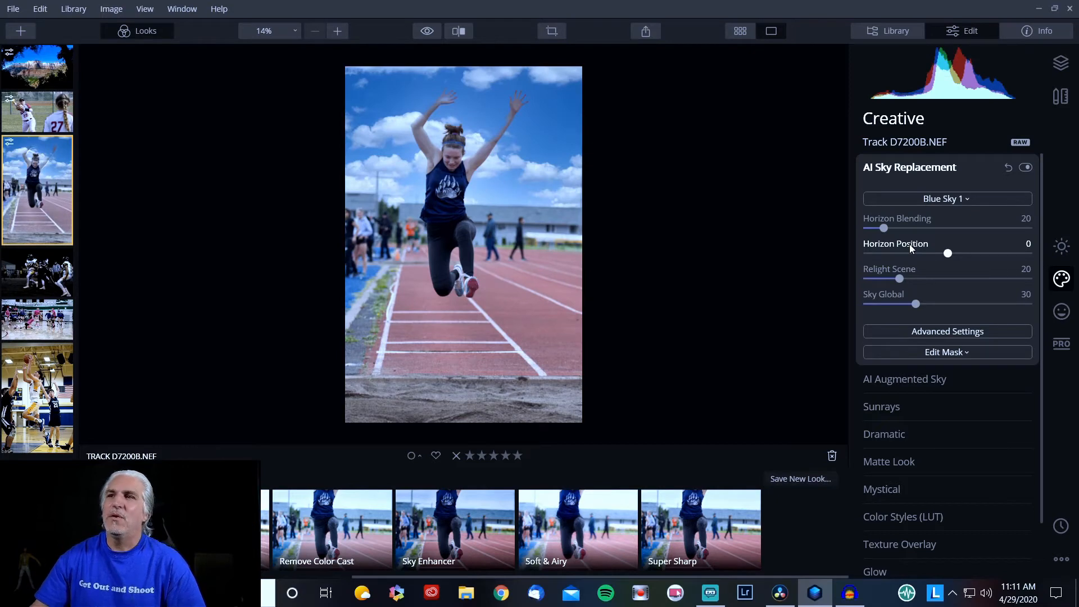
# Inspect the edges around the jumper's arms and change the replacement sky to Bright Blue Sky 1.
pyautogui.click(338, 32)
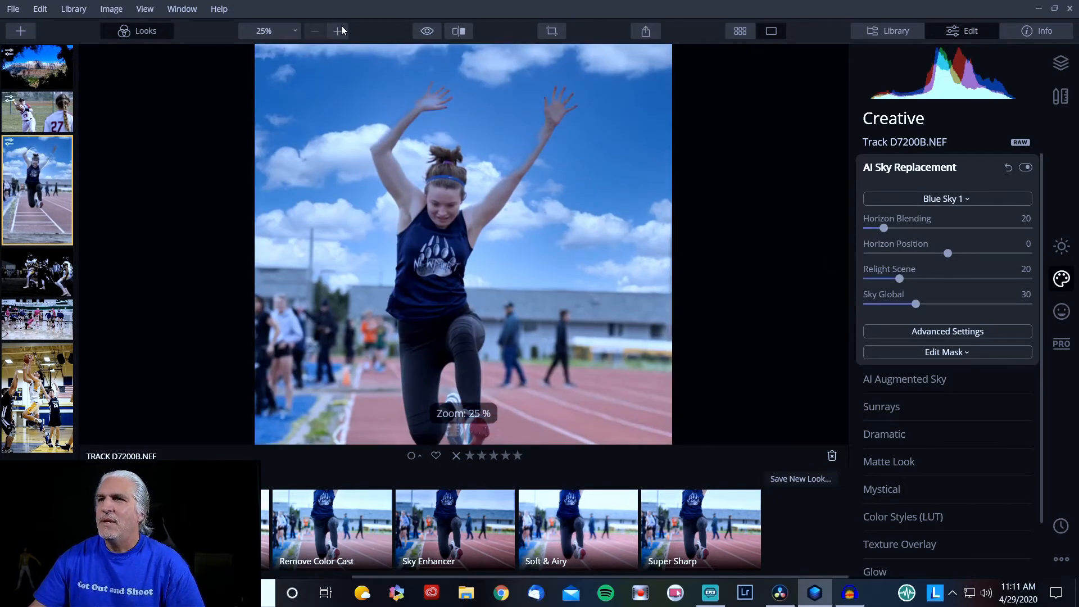
pyautogui.click(338, 31)
pyautogui.scroll(5, 372, 137)
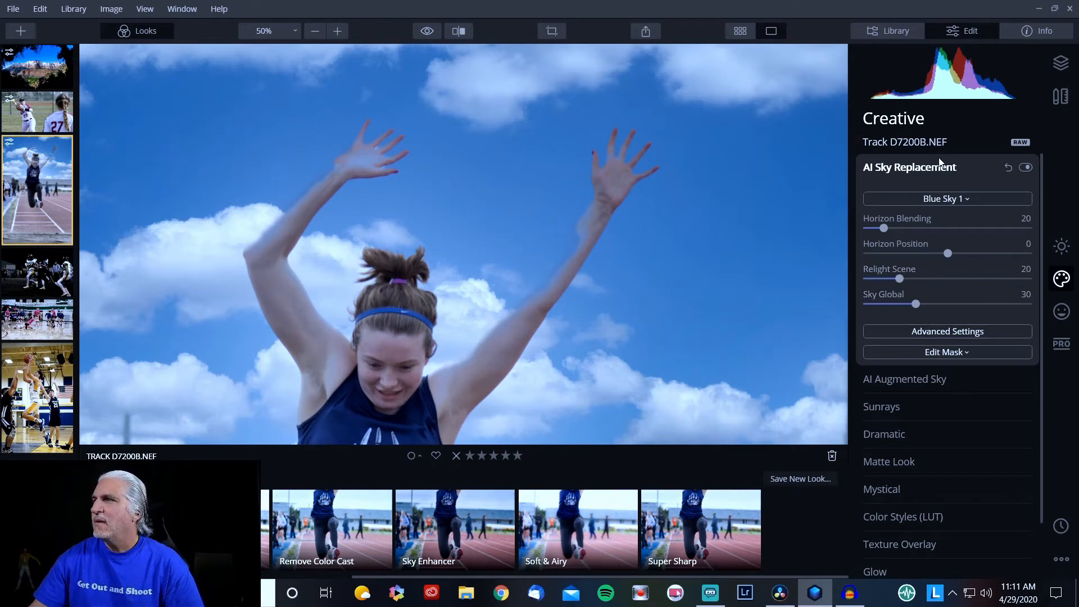
pyautogui.click(932, 202)
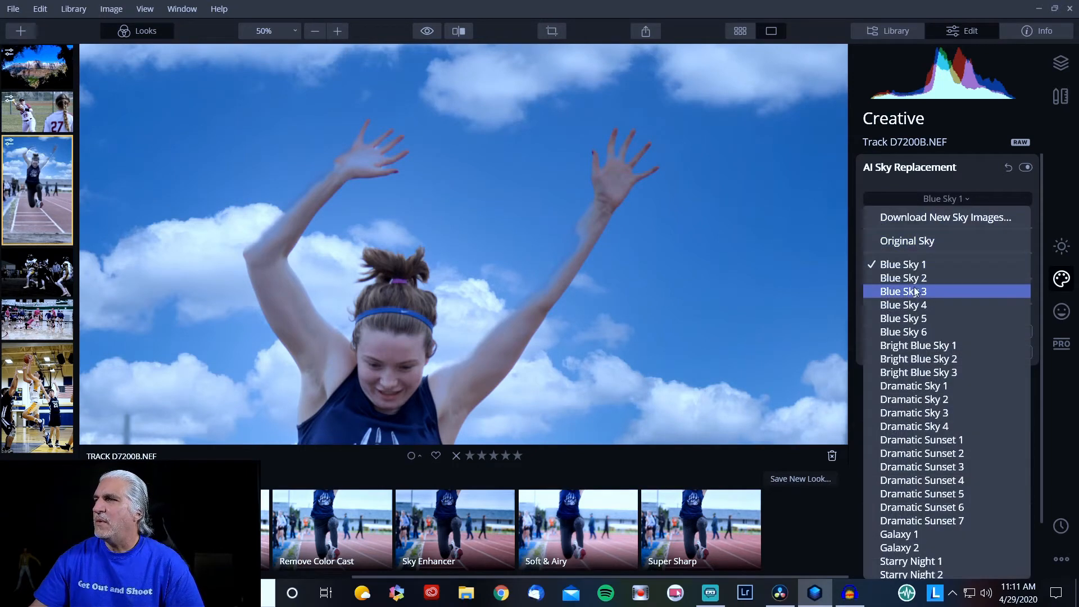
pyautogui.click(915, 345)
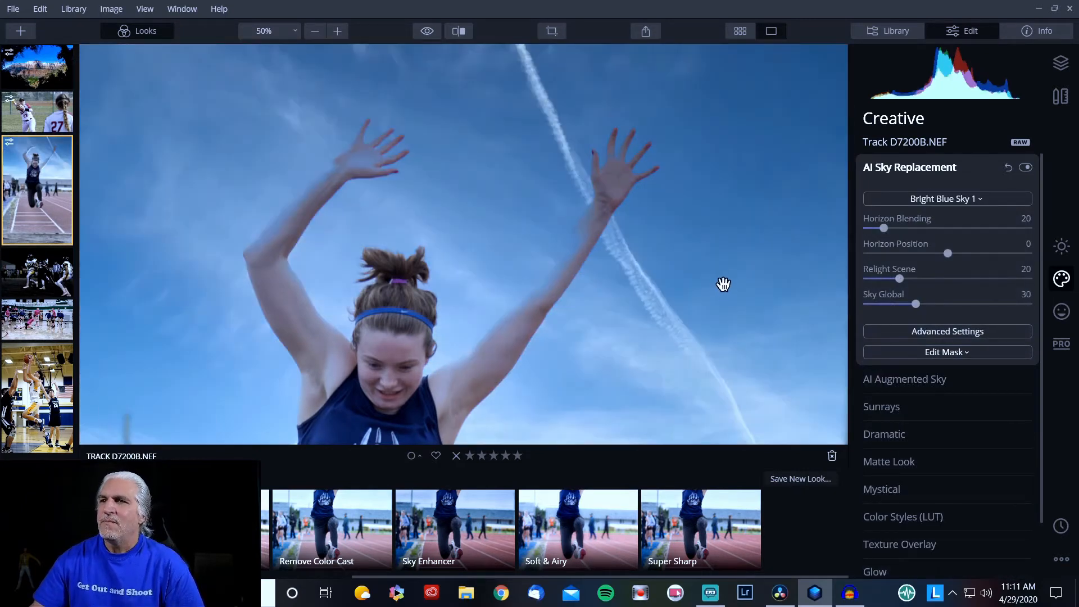
pyautogui.click(315, 30)
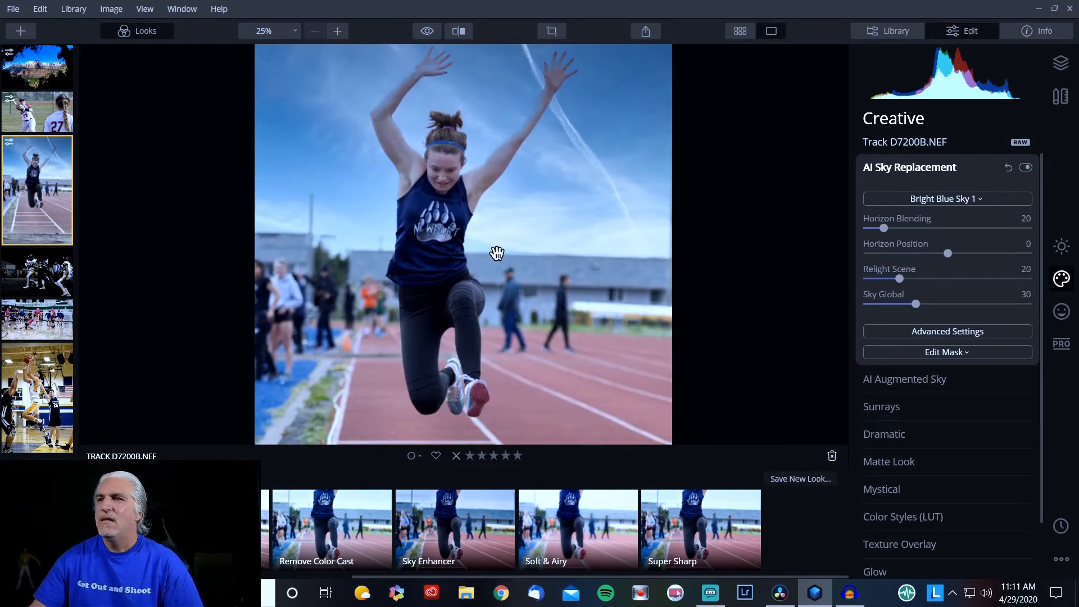
# Revert the track photo to its original image through the edit history.
pyautogui.click(919, 169)
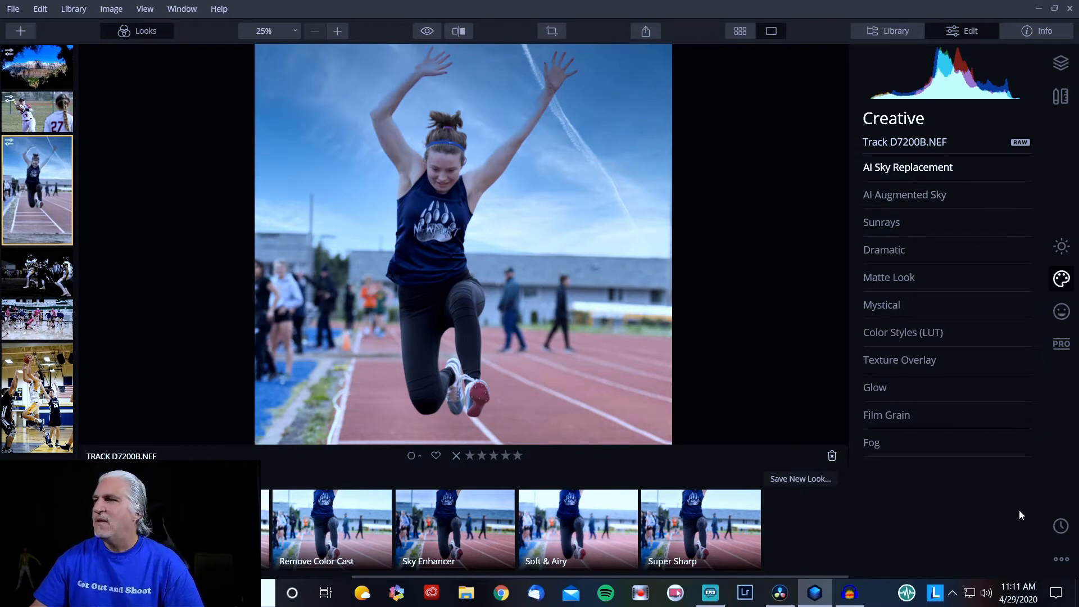
pyautogui.click(1061, 526)
pyautogui.click(907, 234)
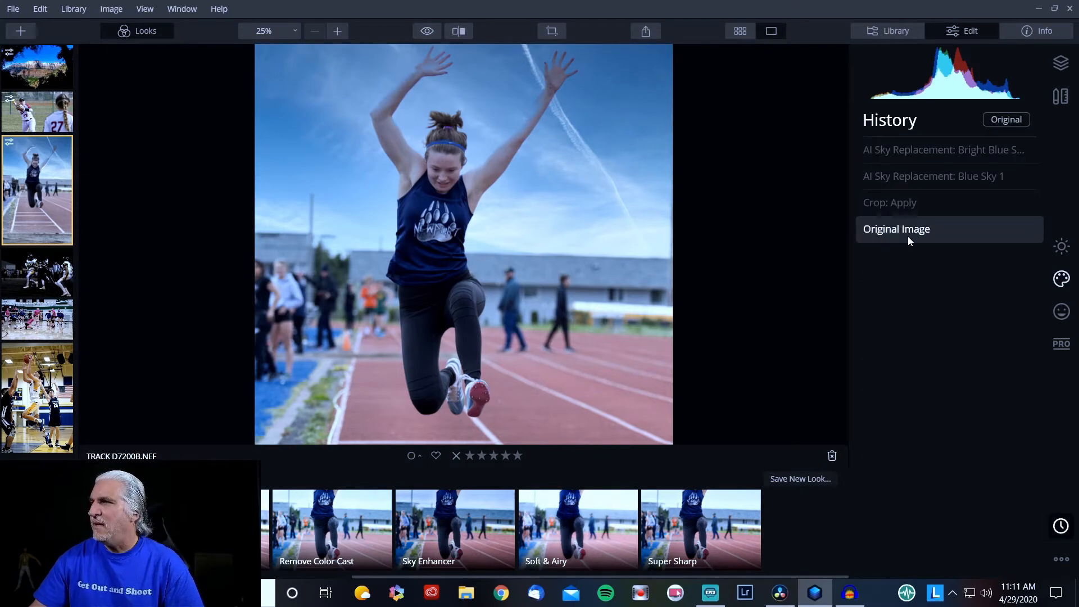
pyautogui.scroll(3, 375, 188)
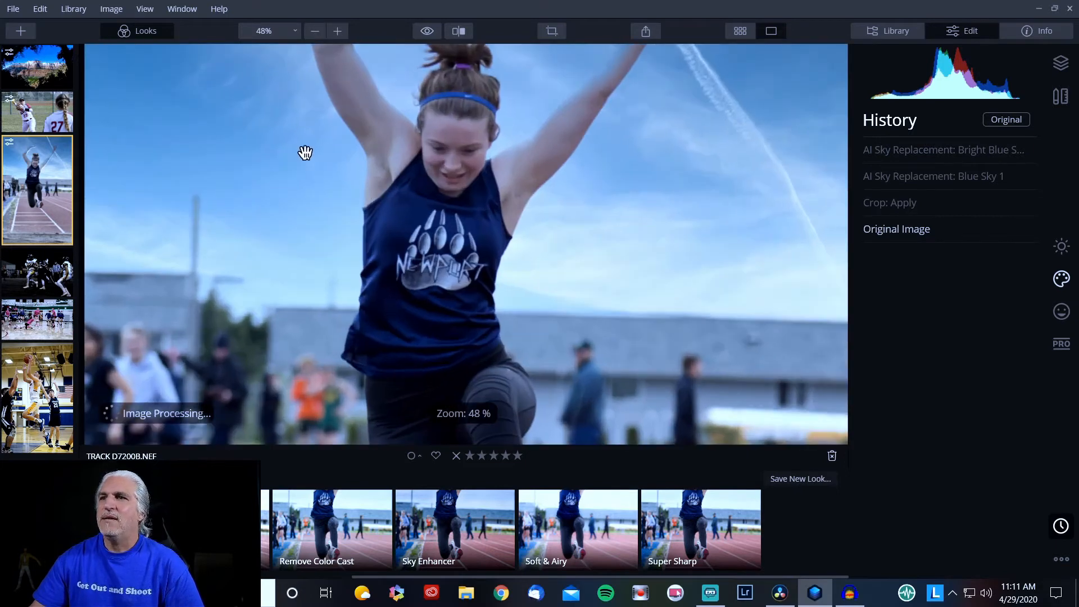
pyautogui.scroll(-7, 375, 186)
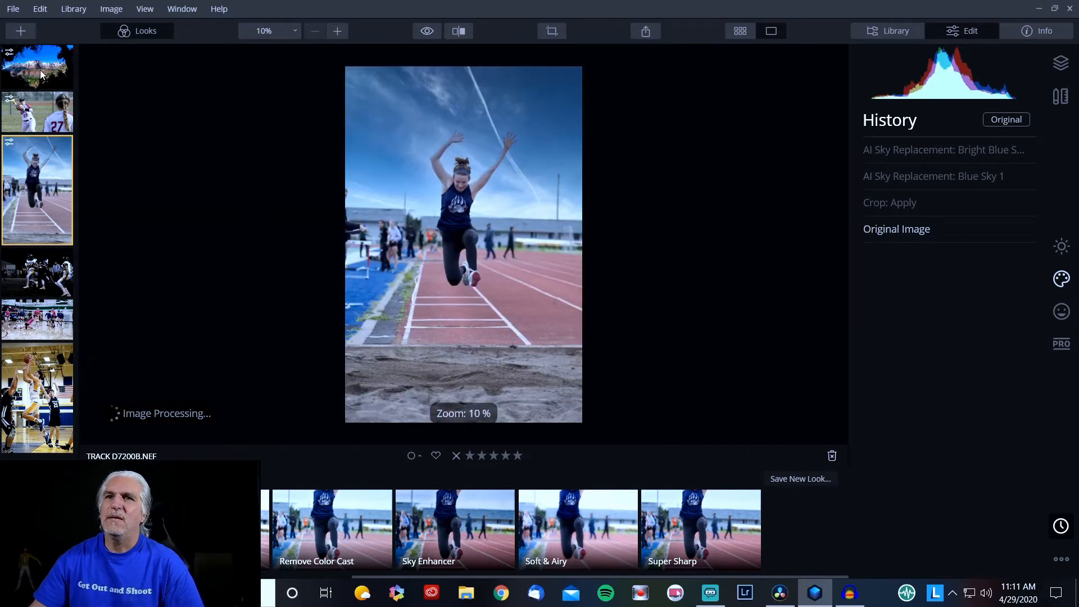
# Switch to the Zion-1.jpg photo and replace its sky with Starry Night 1 using AI Sky Replacement.
pyautogui.click(40, 69)
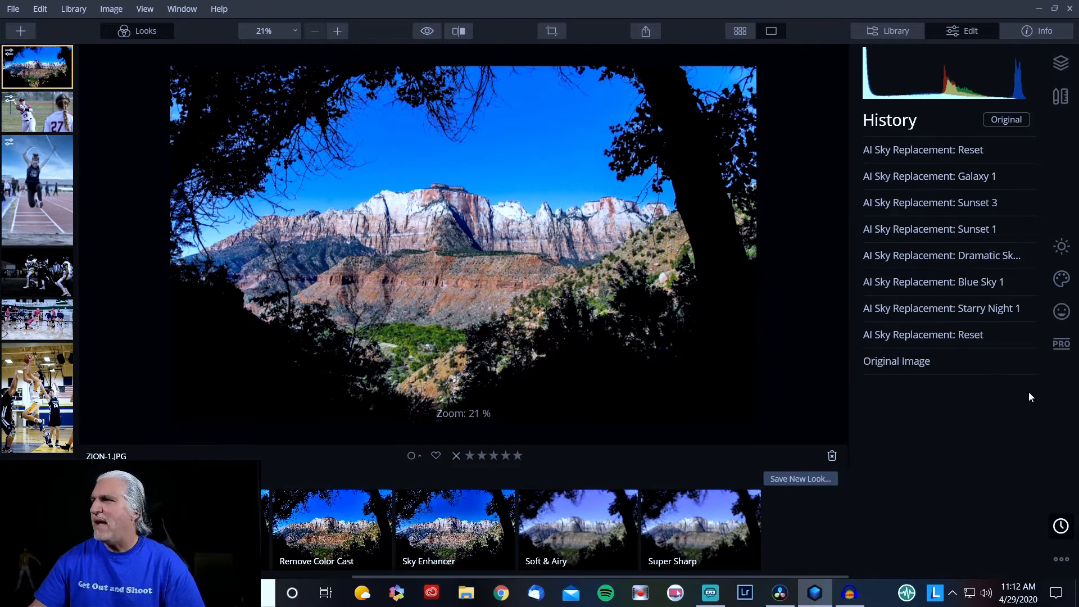
pyautogui.click(1062, 280)
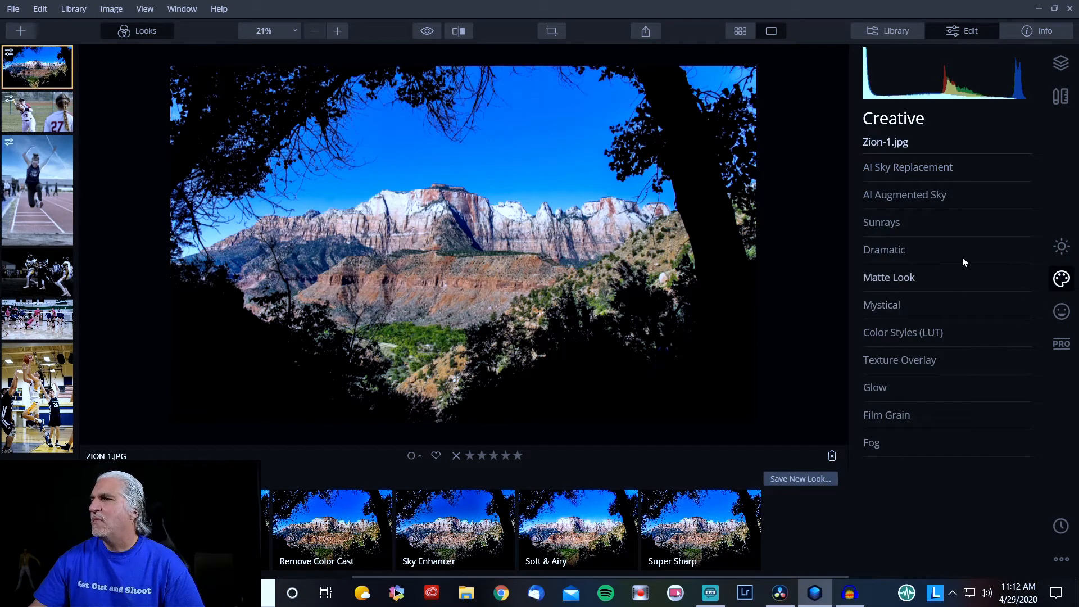
pyautogui.click(919, 165)
pyautogui.scroll(-1, 970, 439)
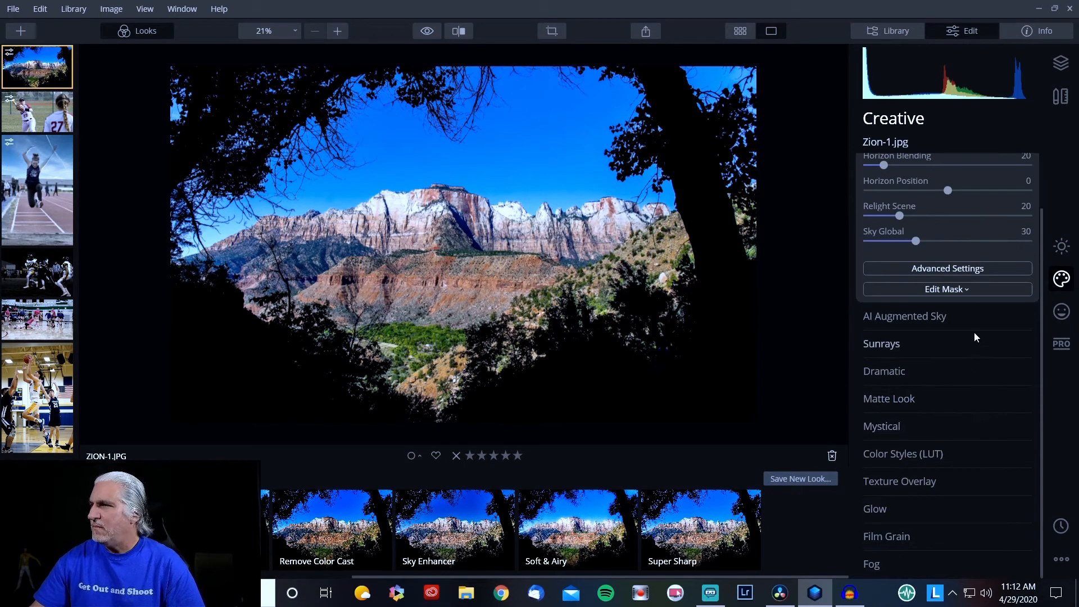
pyautogui.scroll(1, 957, 349)
pyautogui.click(961, 200)
pyautogui.scroll(-2, 982, 403)
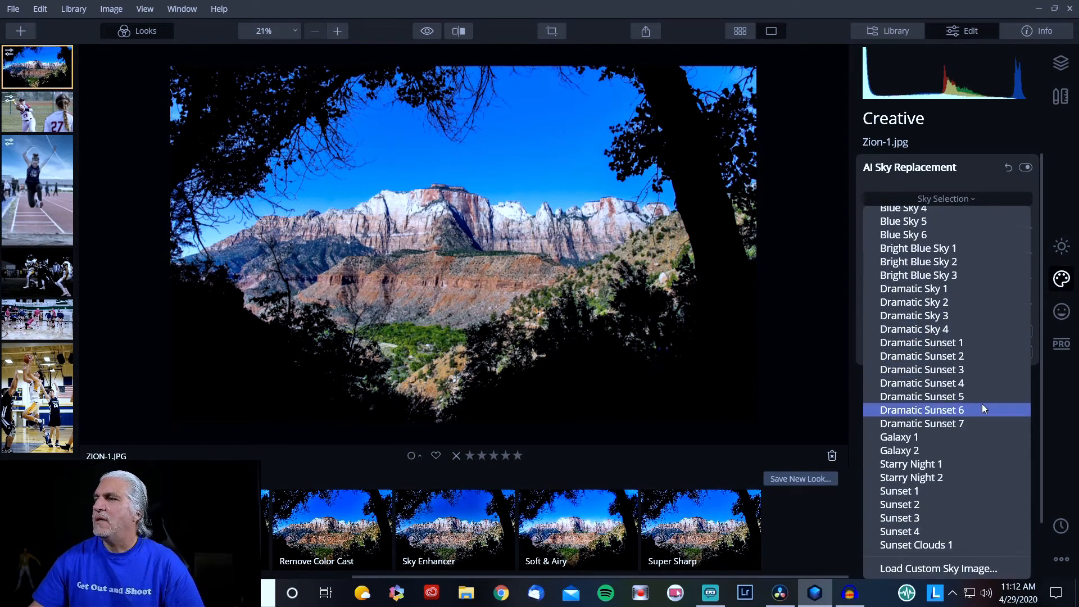
pyautogui.click(956, 464)
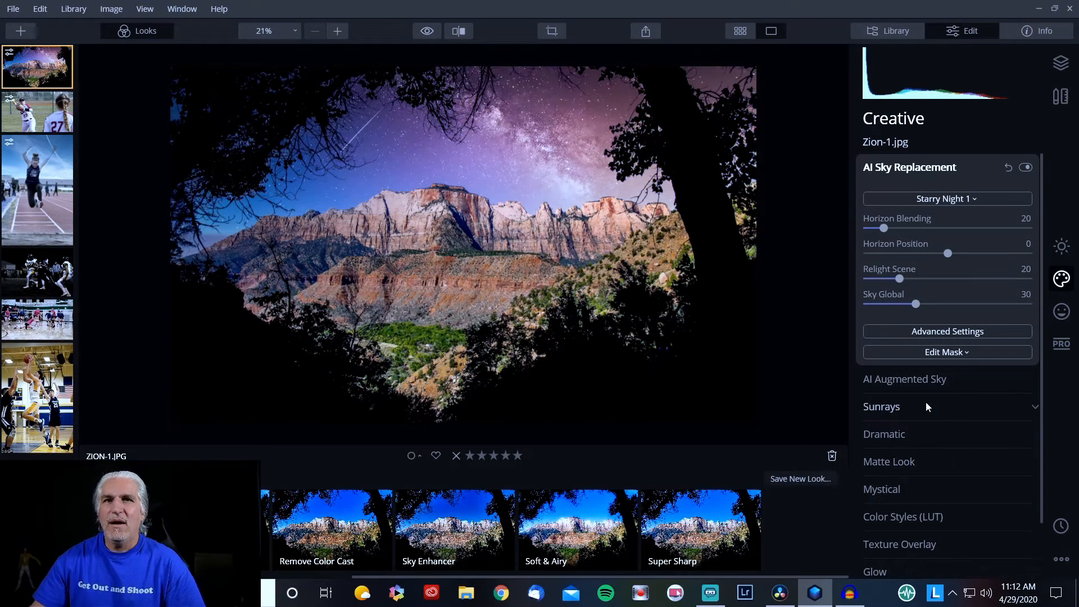
# Inspect the ridge line against the replaced sky in the Zion photo and compare the image before and after.
pyautogui.click(513, 222)
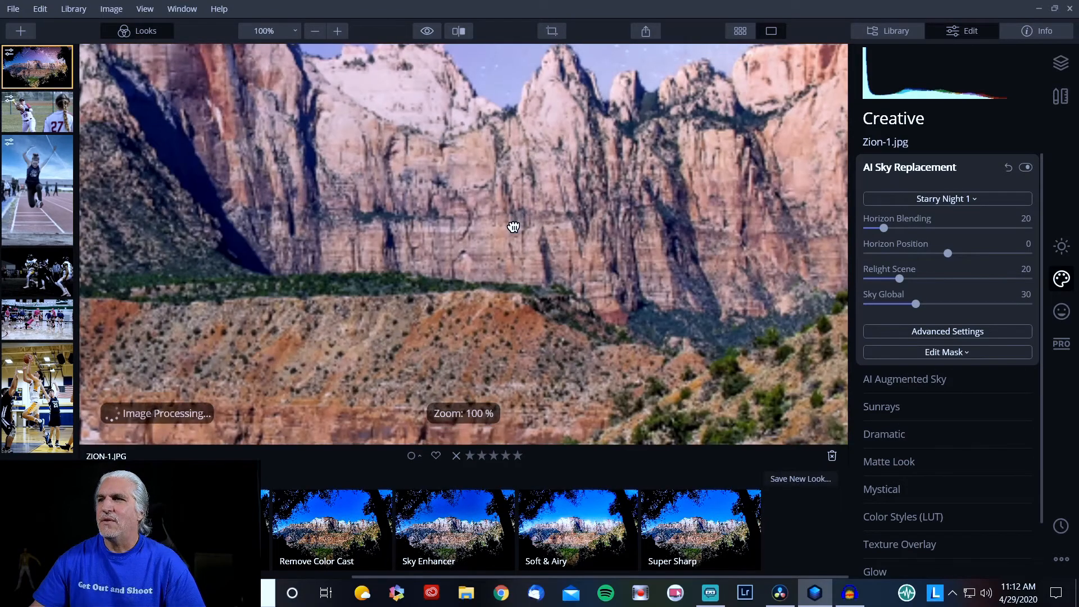
pyautogui.moveTo(513, 227); pyautogui.dragTo(488, 421)
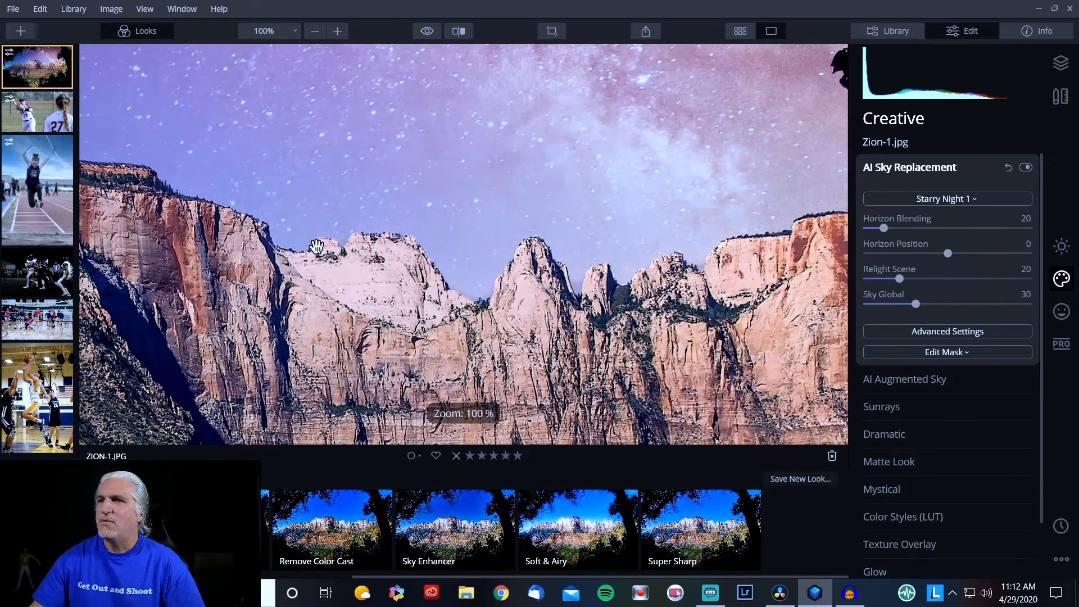
pyautogui.moveTo(664, 245); pyautogui.dragTo(465, 244)
pyautogui.click(465, 244)
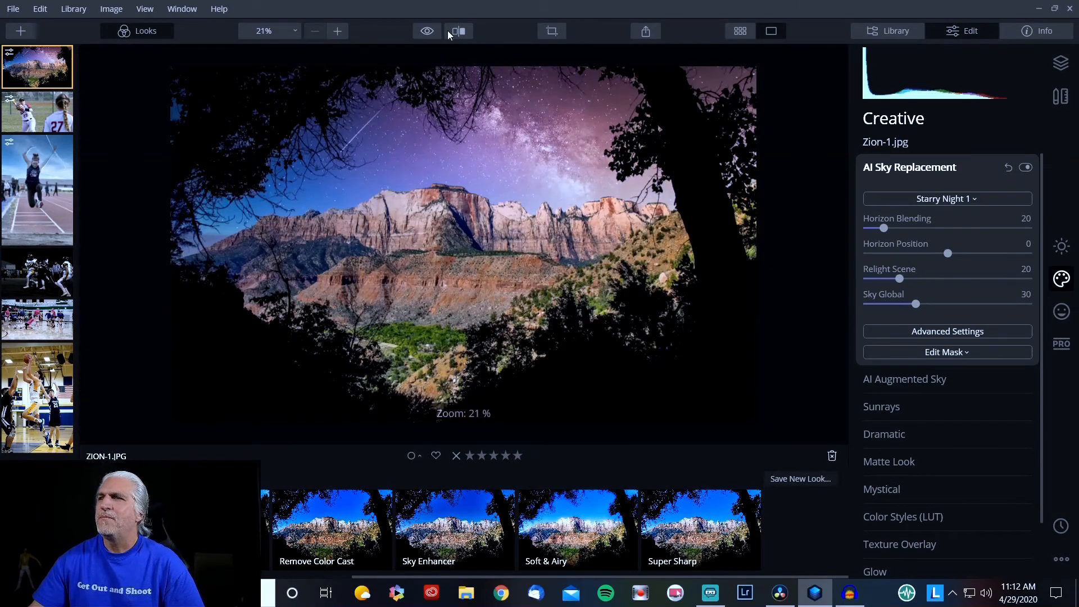
pyautogui.click(460, 31)
pyautogui.moveTo(457, 292); pyautogui.dragTo(398, 298)
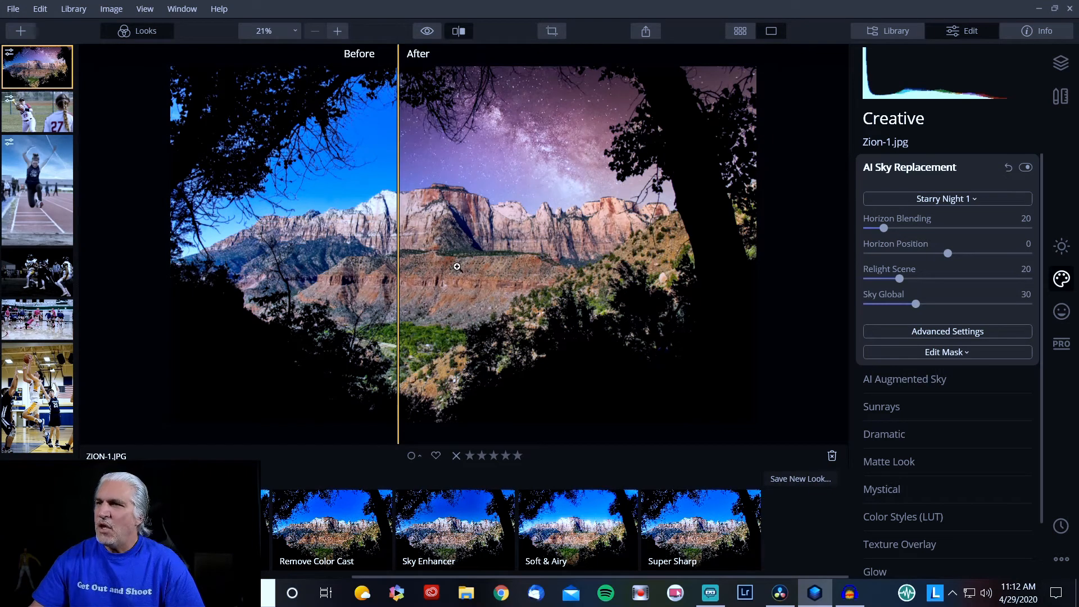
pyautogui.moveTo(486, 278); pyautogui.dragTo(450, 277)
pyautogui.click(460, 36)
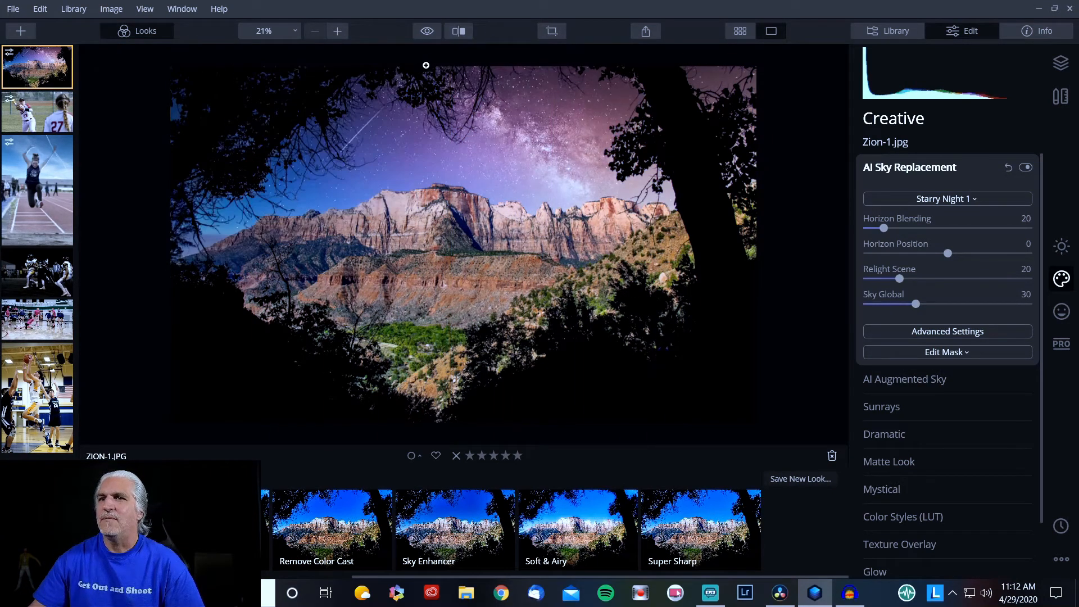
# Switch to the football photo _STN0238.NEF and apply the AI Image Enhancer look.
pyautogui.click(27, 282)
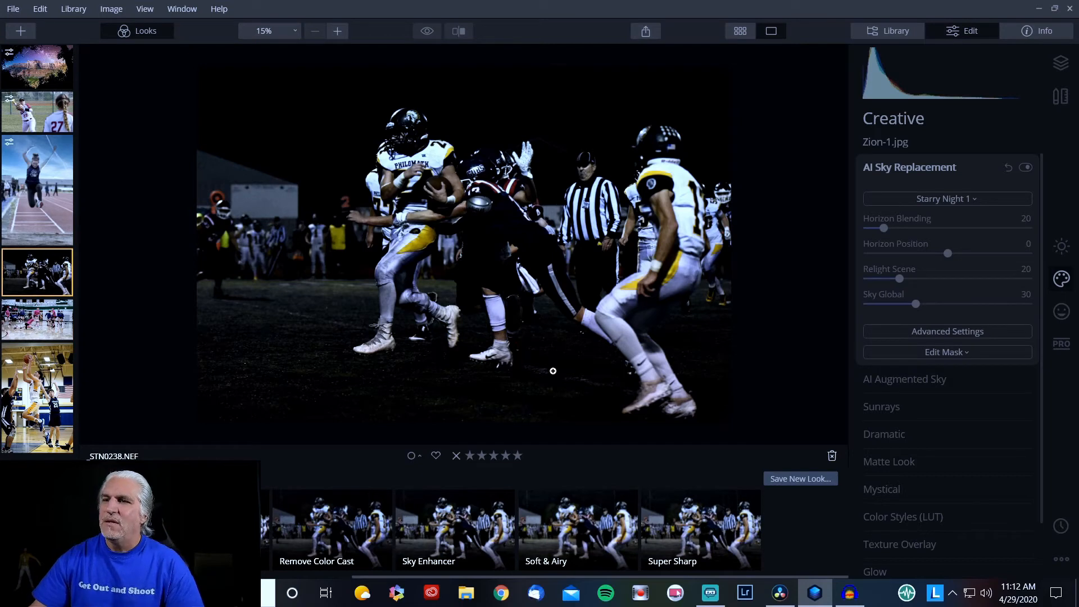
pyautogui.scroll(1, 545, 369)
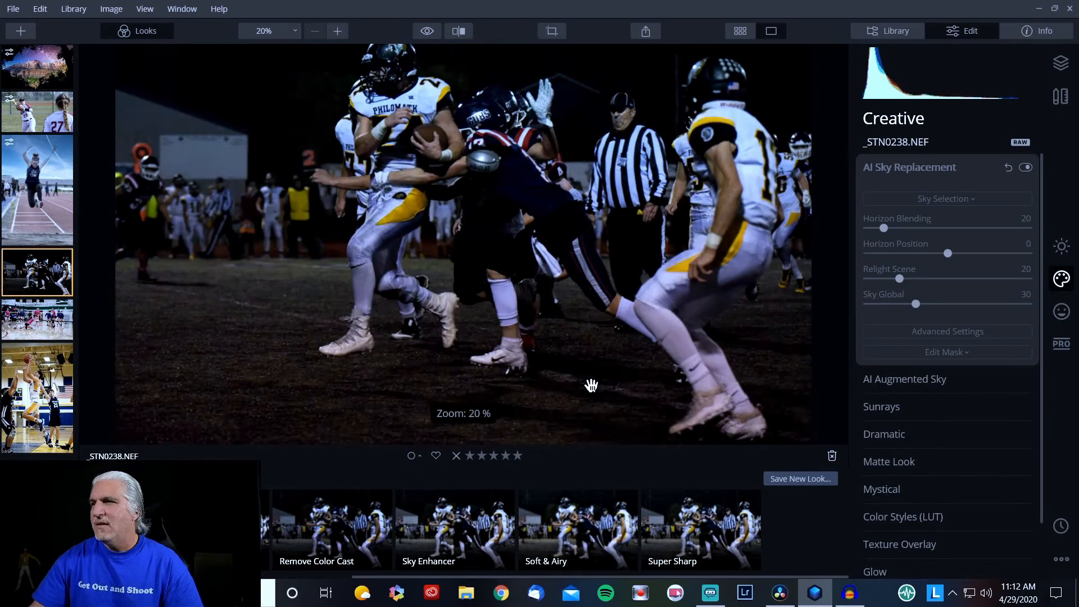
pyautogui.scroll(-1, 590, 383)
pyautogui.moveTo(394, 578); pyautogui.dragTo(118, 578)
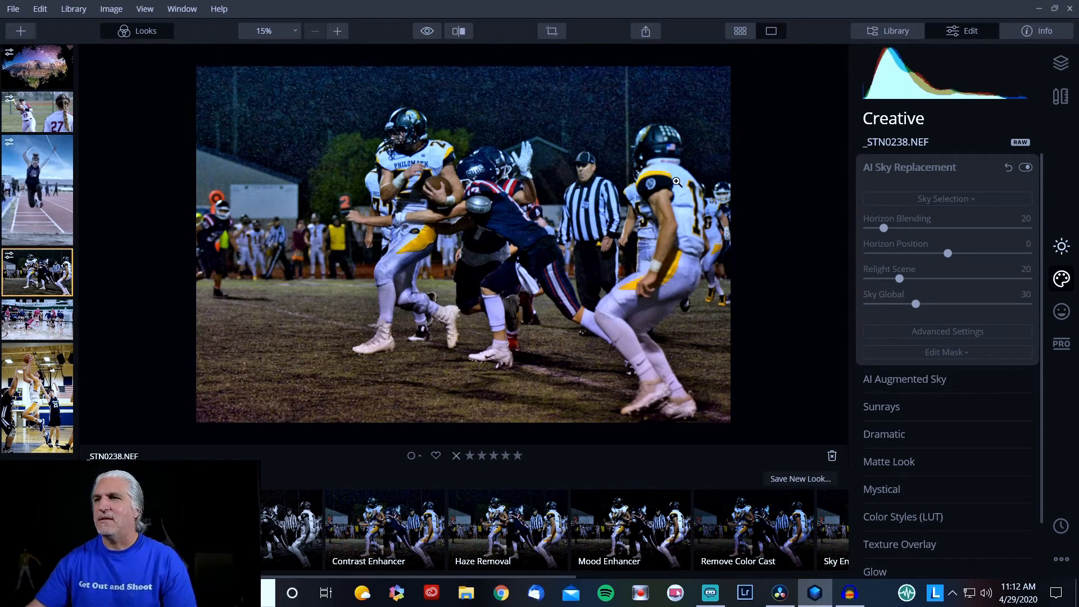
# Revert the football photo to its original image through the edit history.
pyautogui.click(950, 166)
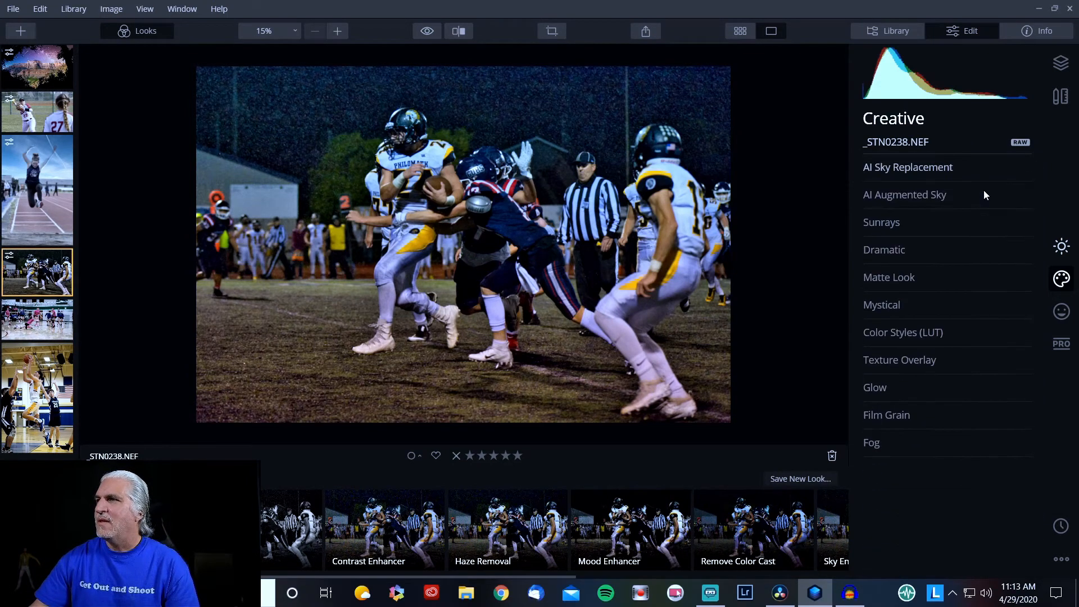
pyautogui.click(1061, 246)
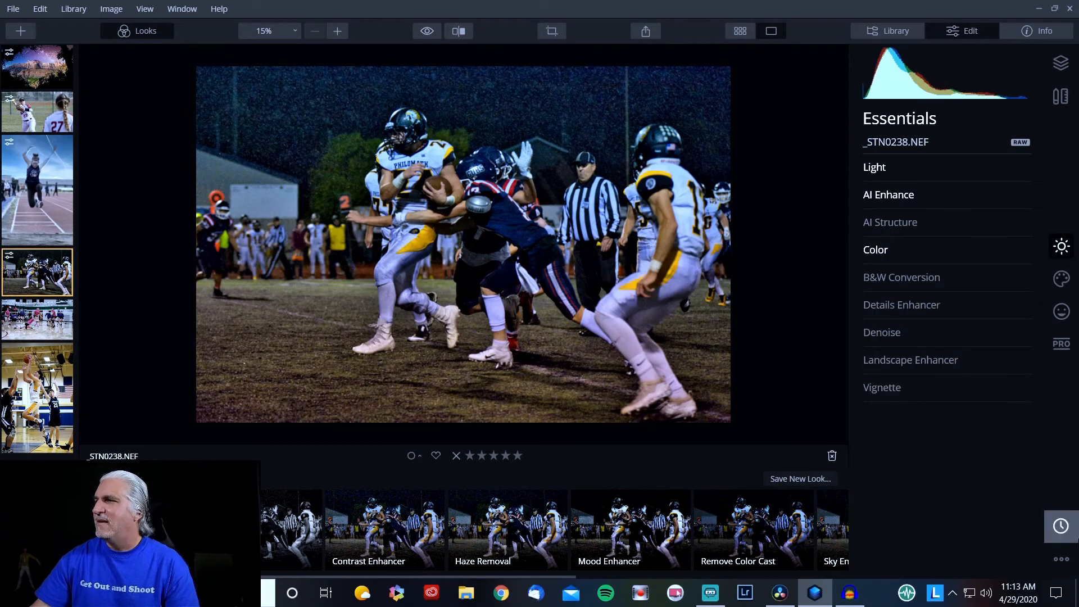
pyautogui.click(1062, 526)
pyautogui.click(908, 176)
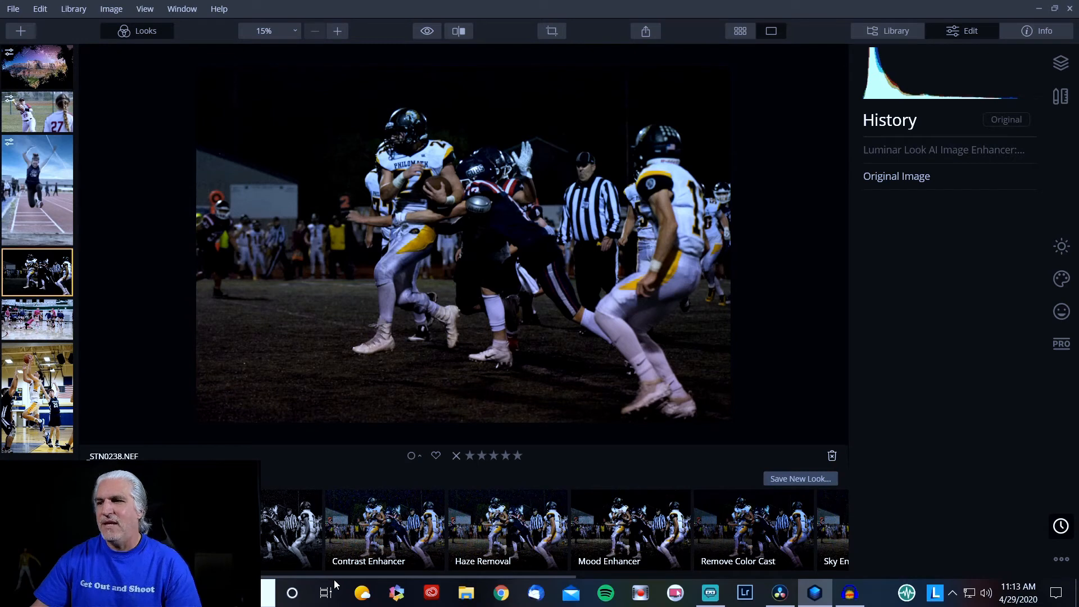
# Apply the Haze Removal look to the football photo and reduce its amount to 0.
pyautogui.moveTo(461, 545)
pyautogui.click(522, 546)
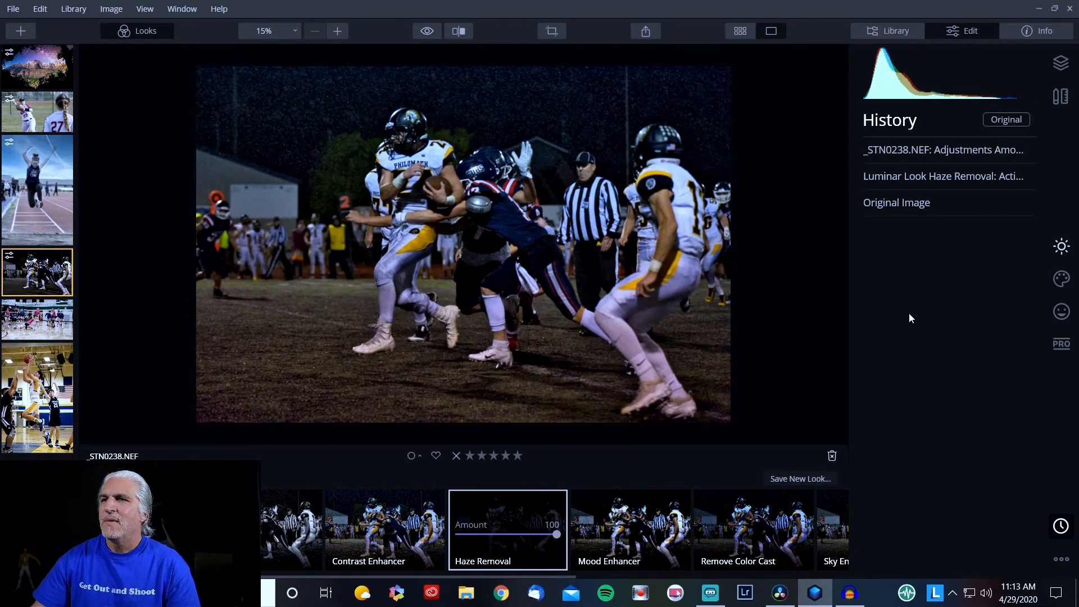
pyautogui.moveTo(556, 534); pyautogui.dragTo(457, 534)
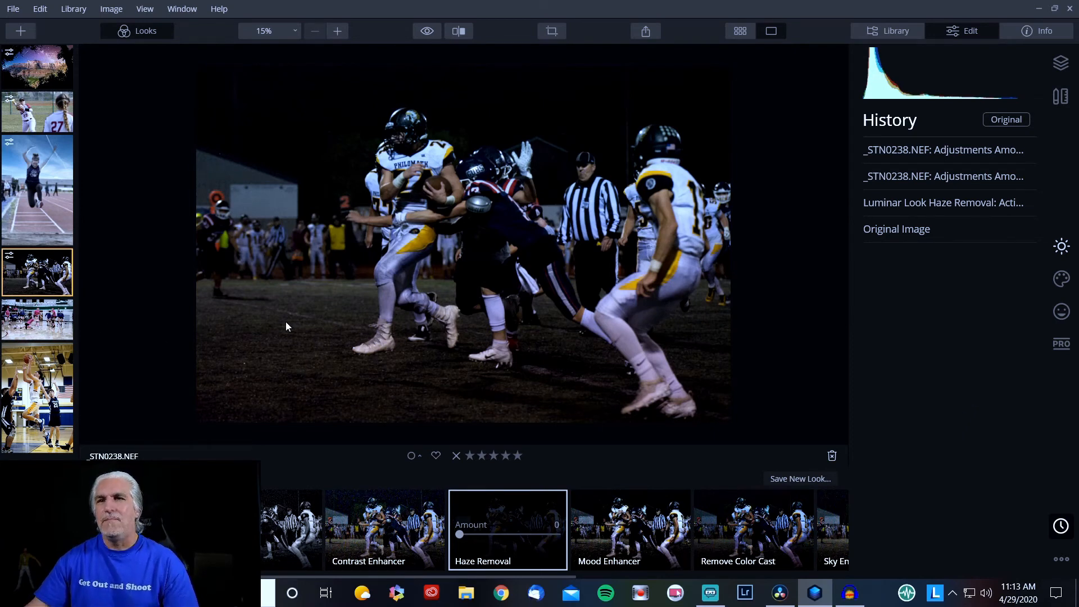
# Apply the AI Image Enhancer look to the VOLLEYBALL A6000.JPG photo and compare it before and after.
pyautogui.press('Right')
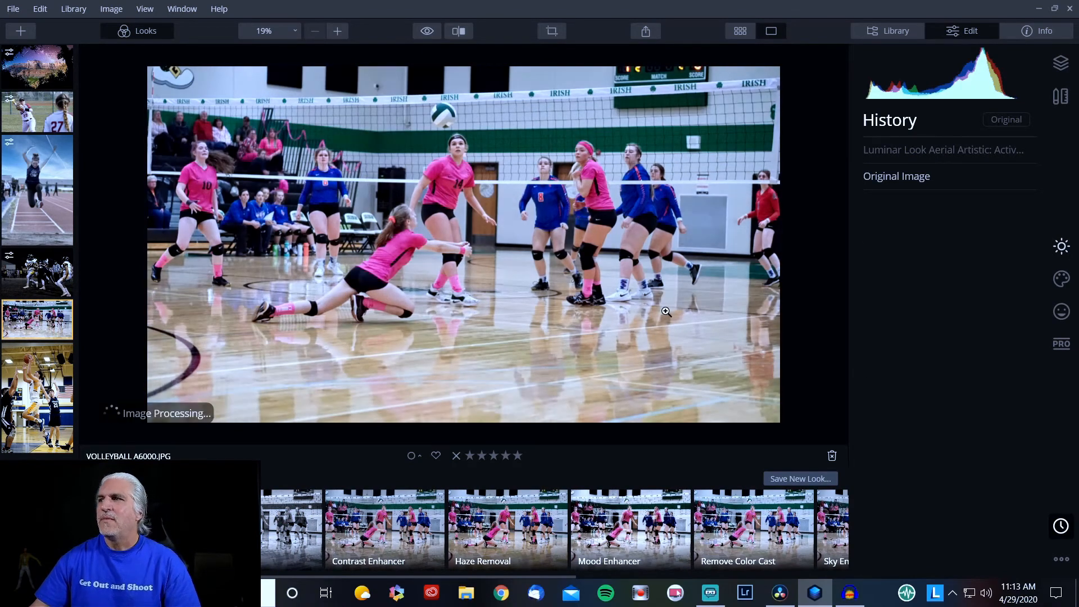
pyautogui.click(459, 31)
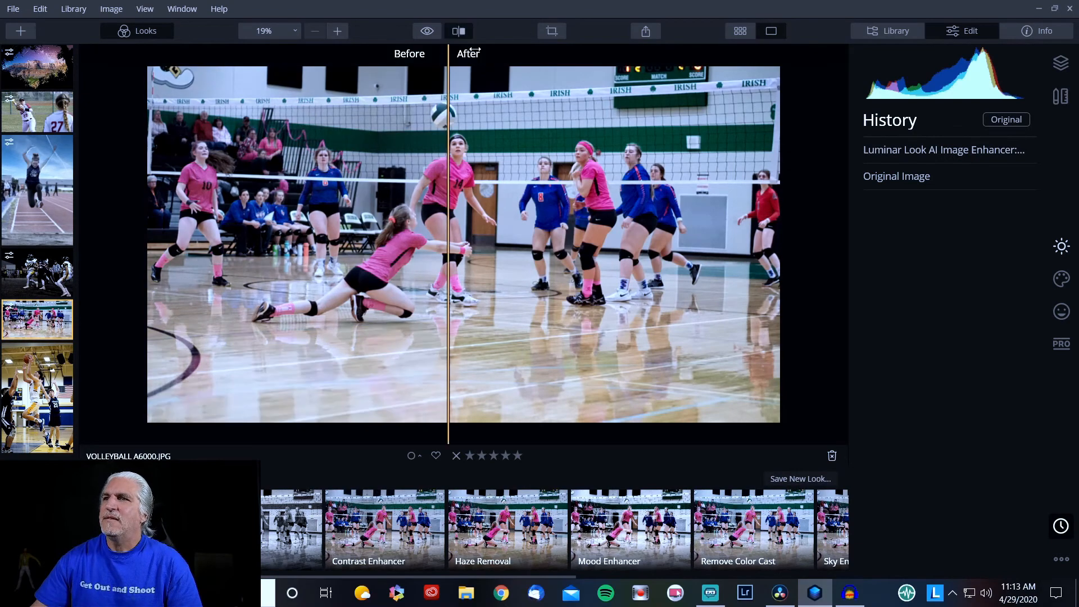
pyautogui.moveTo(453, 289); pyautogui.dragTo(287, 285)
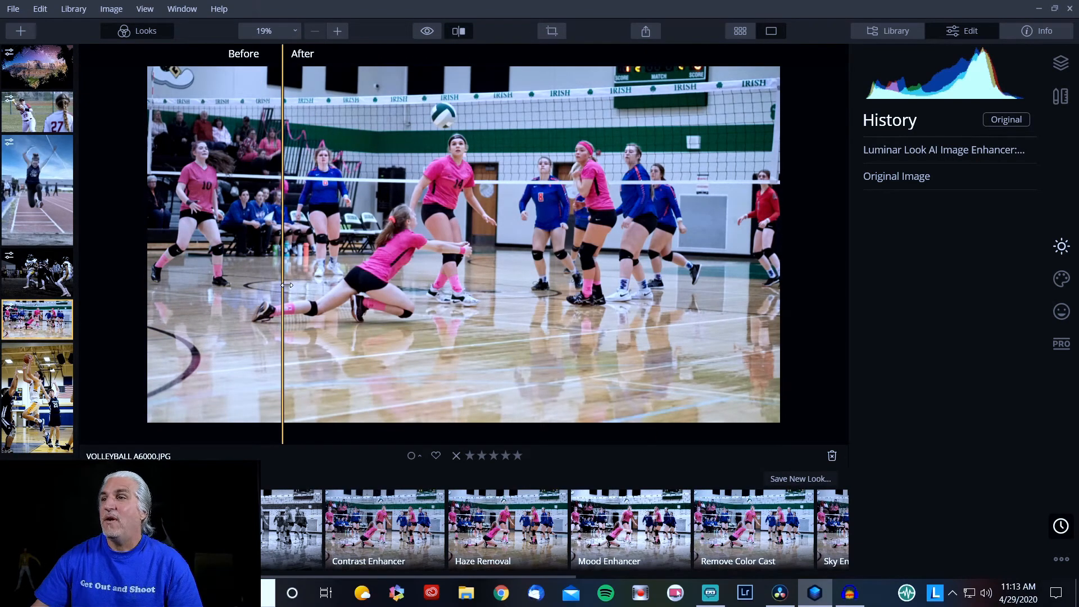
pyautogui.moveTo(286, 285); pyautogui.dragTo(445, 285)
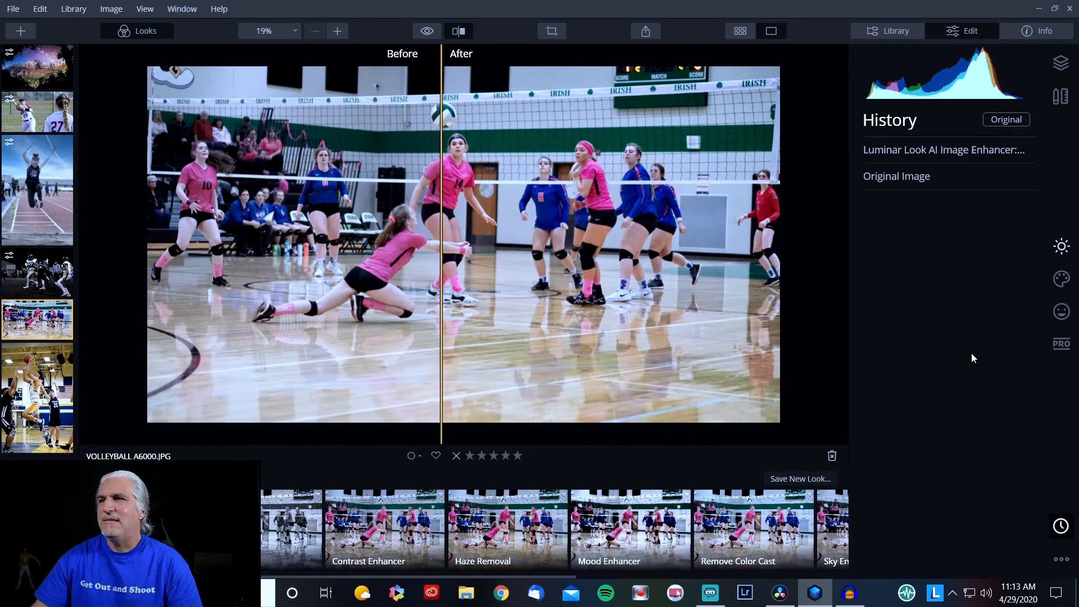
# Replace the volleyball photo's AI Image Enhancer look with Super Sharp, starting from the original image, and compare before and after.
pyautogui.click(930, 177)
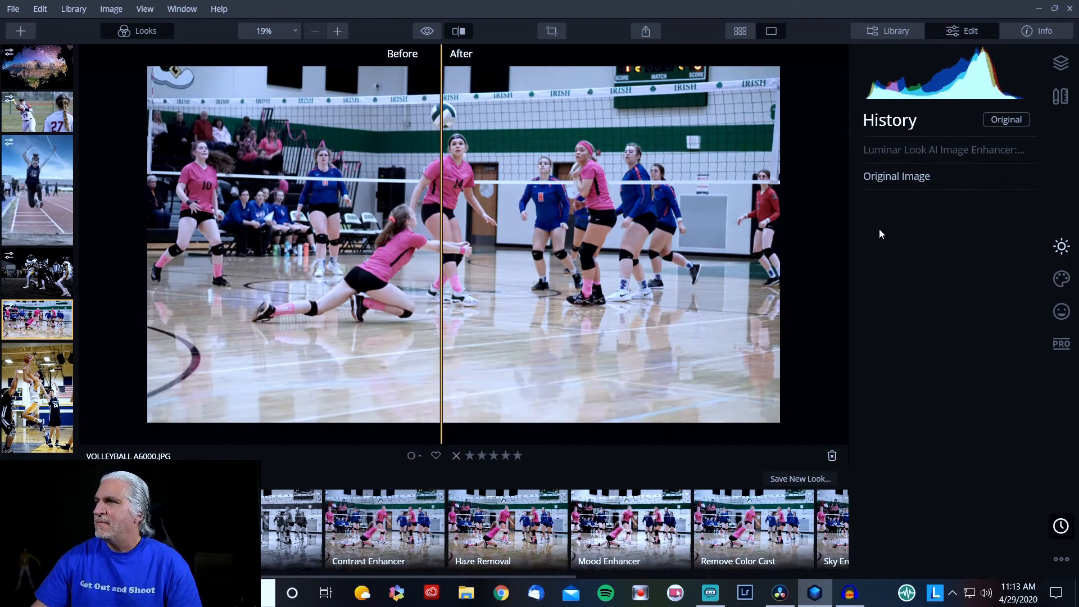
pyautogui.scroll(-5, 309, 538)
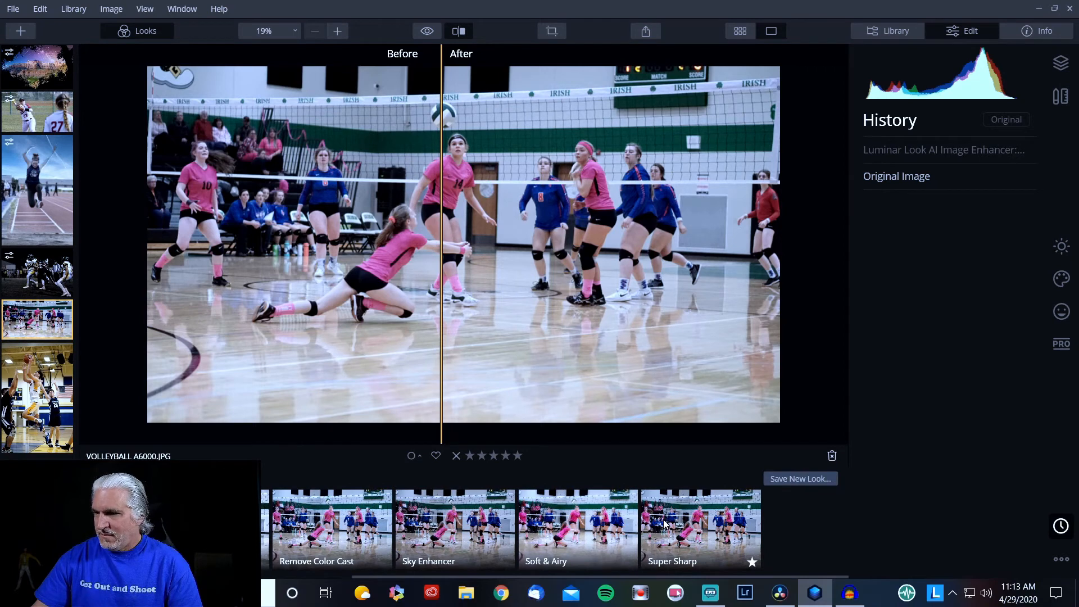
pyautogui.click(753, 562)
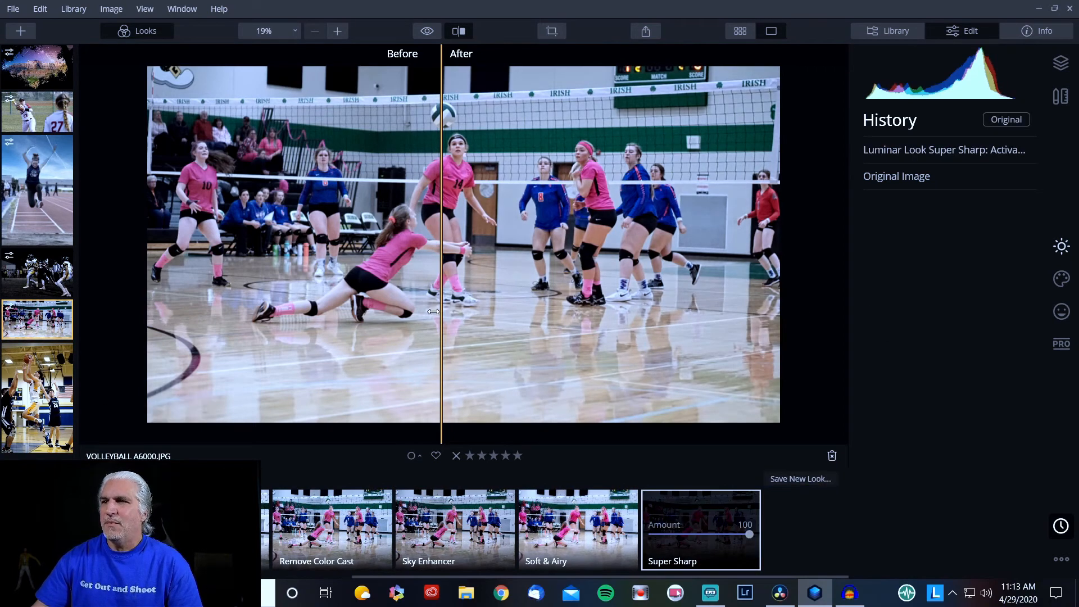
pyautogui.moveTo(439, 313); pyautogui.dragTo(464, 318)
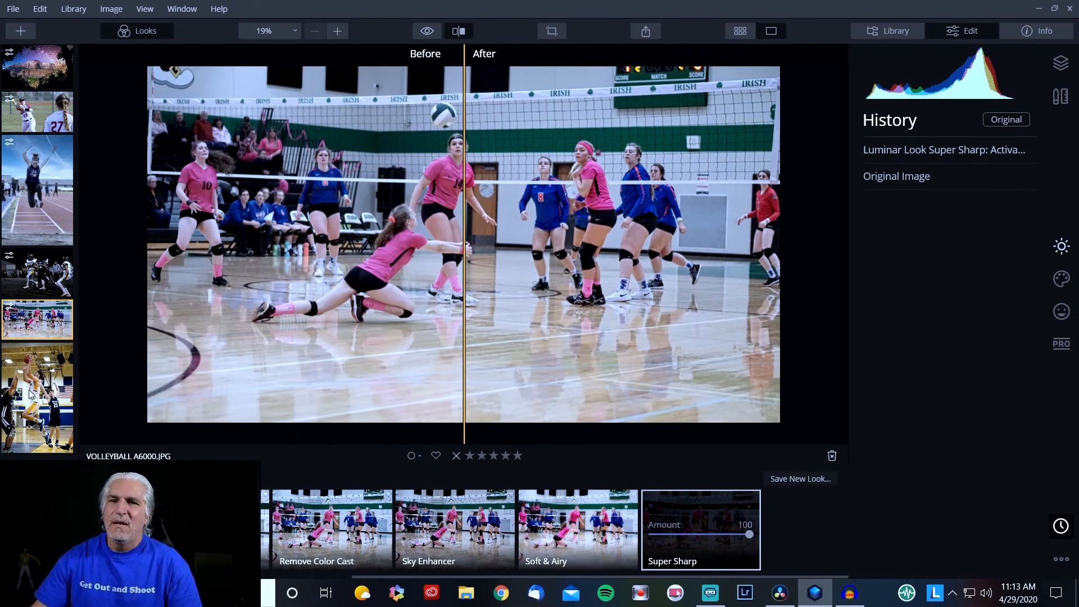
# Apply the AI Image Enhancer look to the BOYS BASKETBALL A6000.JPG photo and compare the shooter before and after.
pyautogui.press('Right')
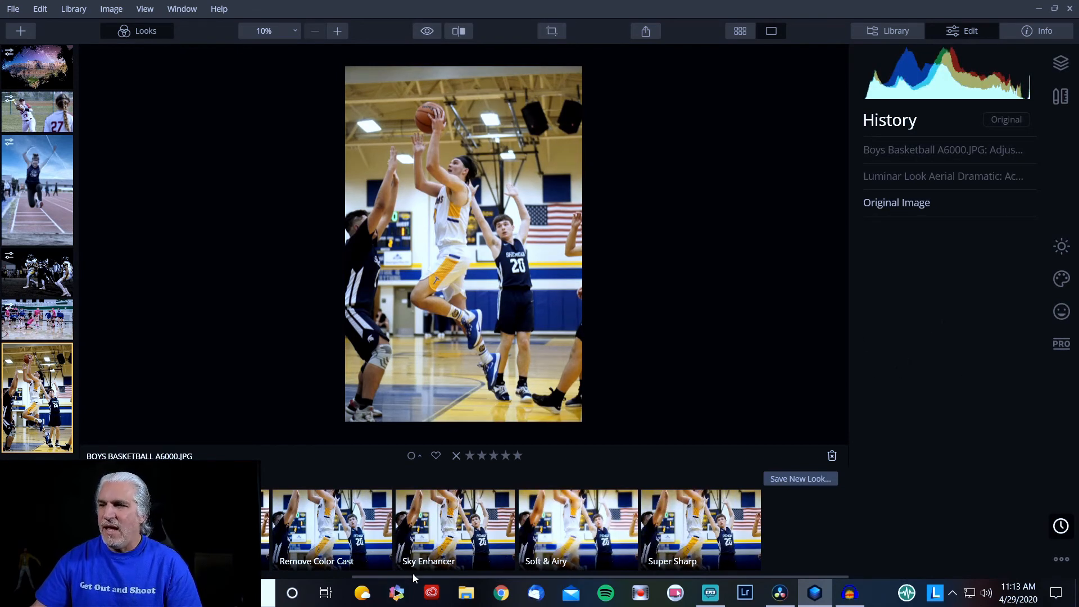
pyautogui.moveTo(412, 580); pyautogui.dragTo(107, 577)
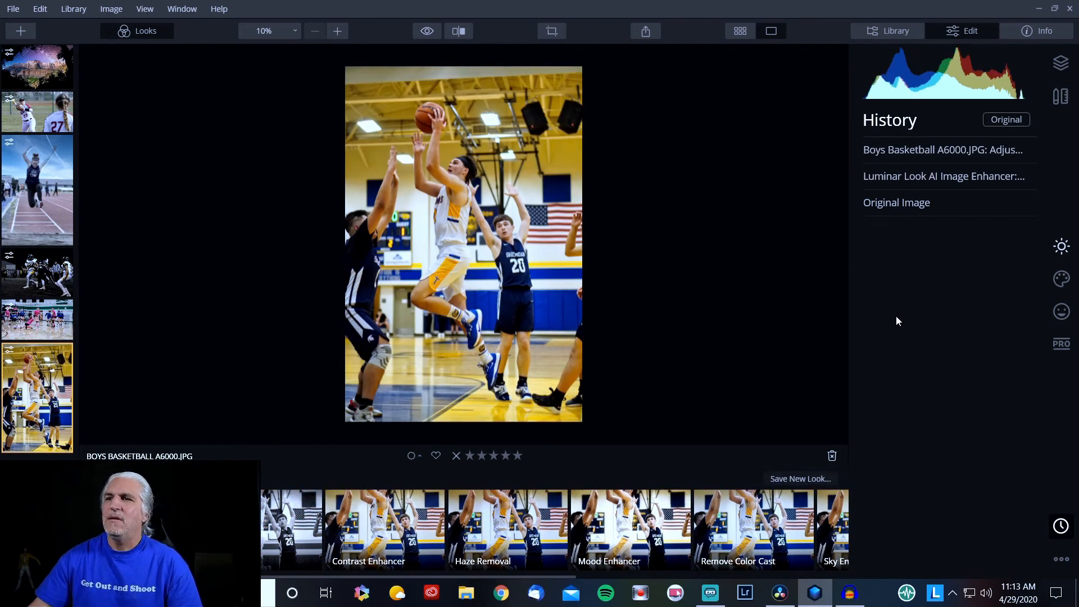
pyautogui.click(459, 33)
pyautogui.moveTo(469, 244)
pyautogui.mouseDown()
pyautogui.moveTo(413, 247)
pyautogui.moveTo(451, 249)
pyautogui.mouseUp()
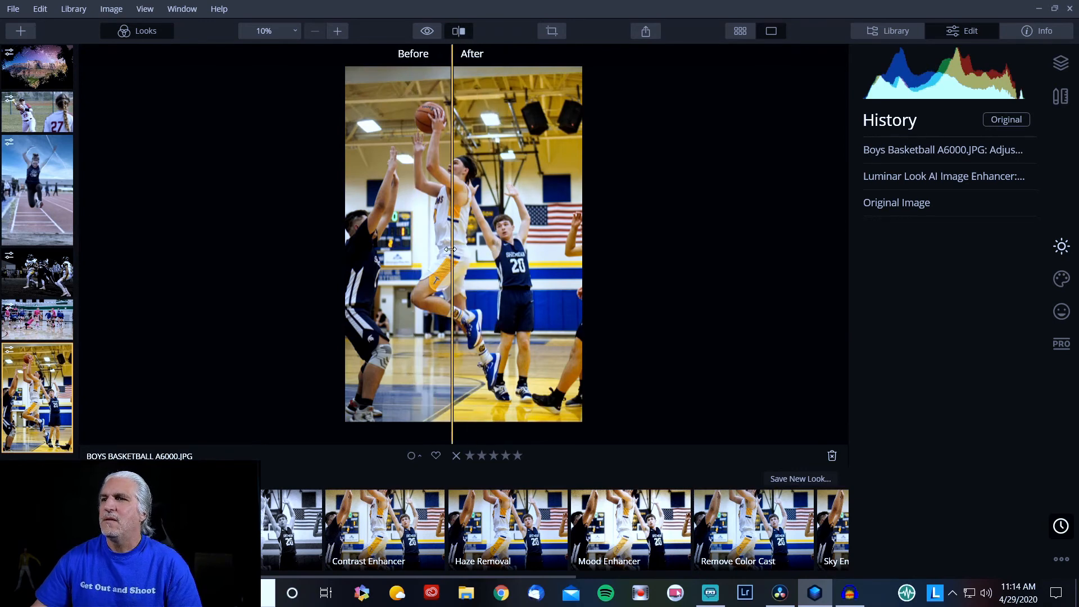
pyautogui.click(337, 31)
pyautogui.moveTo(437, 325); pyautogui.dragTo(494, 135)
pyautogui.click(459, 31)
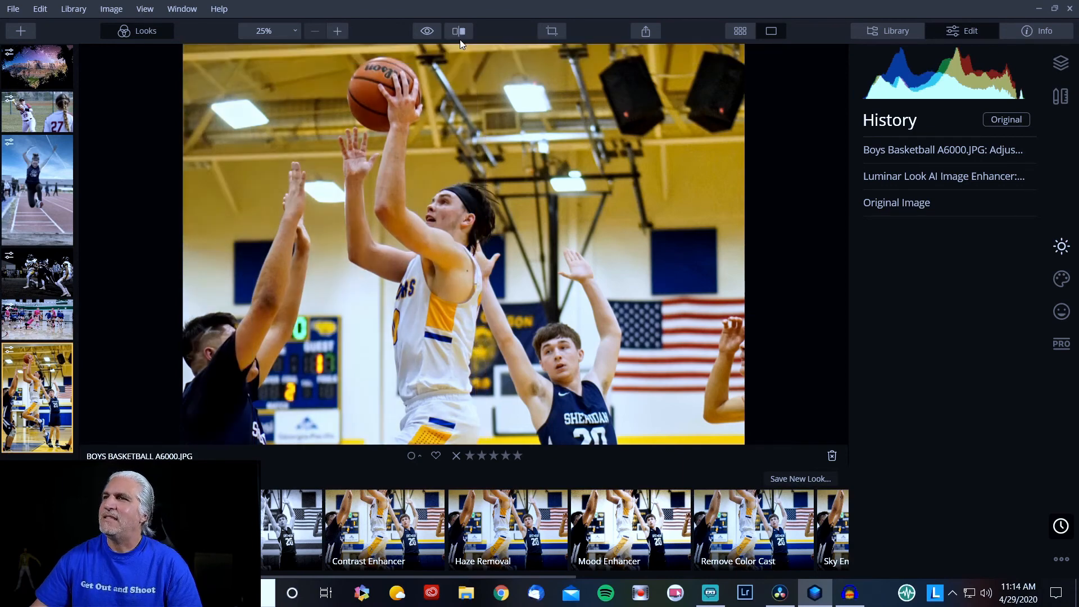
# Apply the Aerial Dramatic look from the All Luminar Looks collection to the basketball photo and view the whole picture.
pyautogui.click(152, 479)
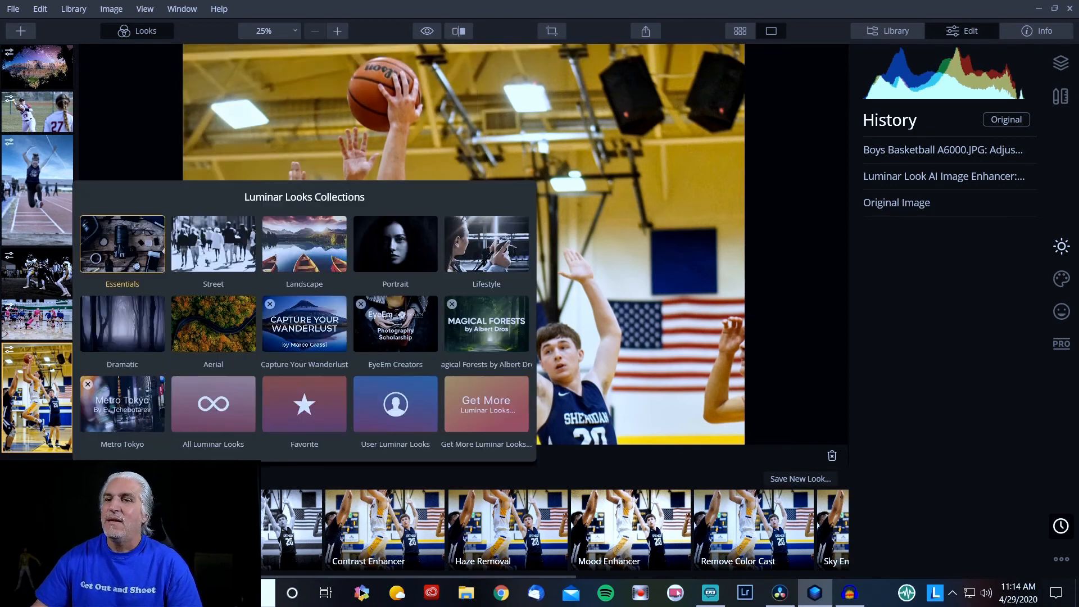
pyautogui.click(213, 406)
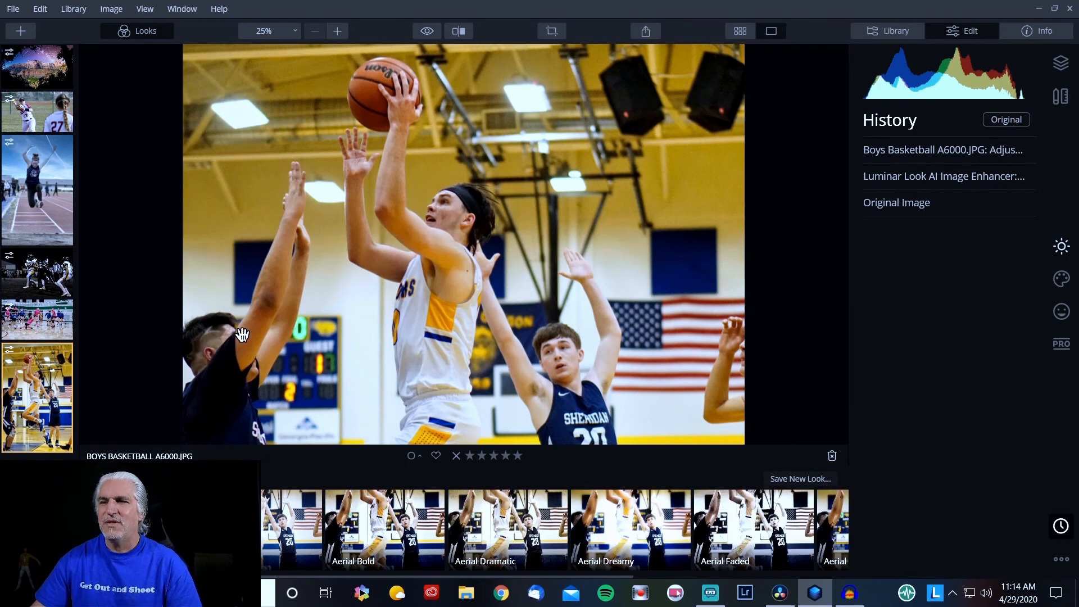
pyautogui.click(476, 545)
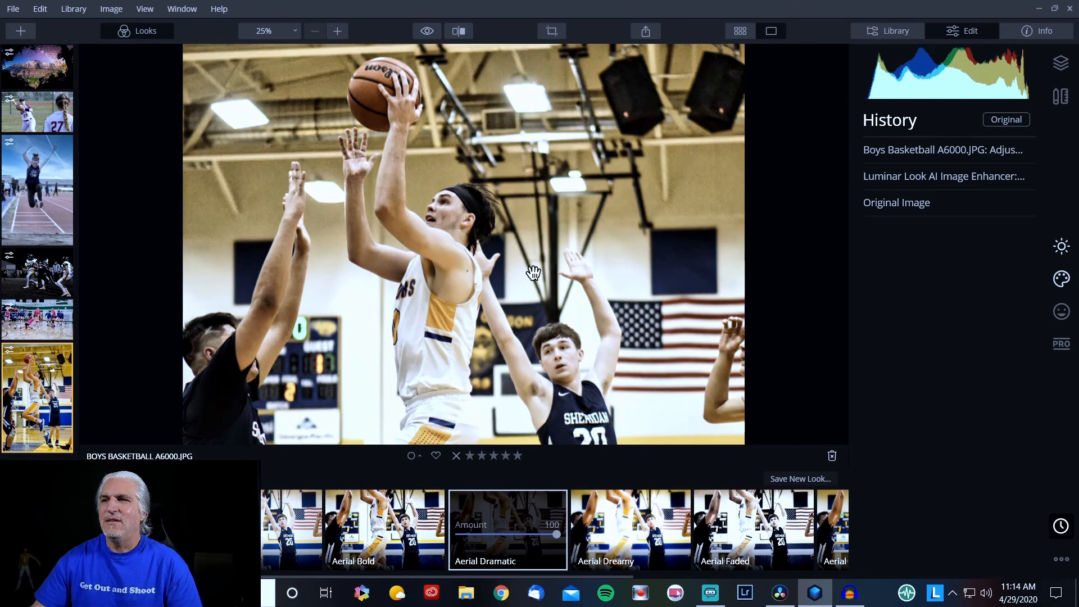
pyautogui.click(337, 31)
pyautogui.click(312, 34)
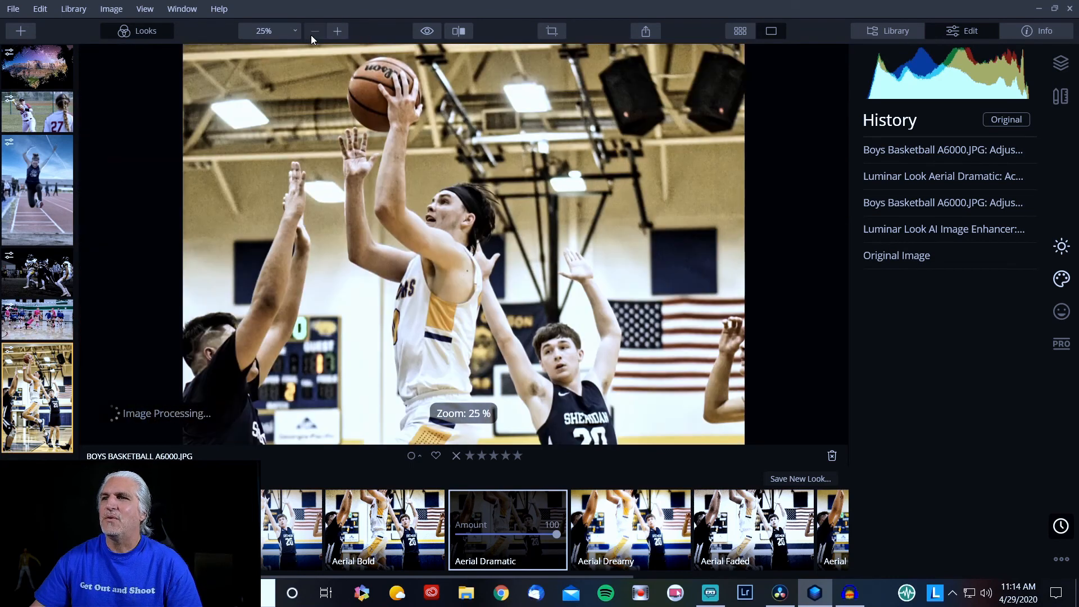
pyautogui.doubleClick(447, 234)
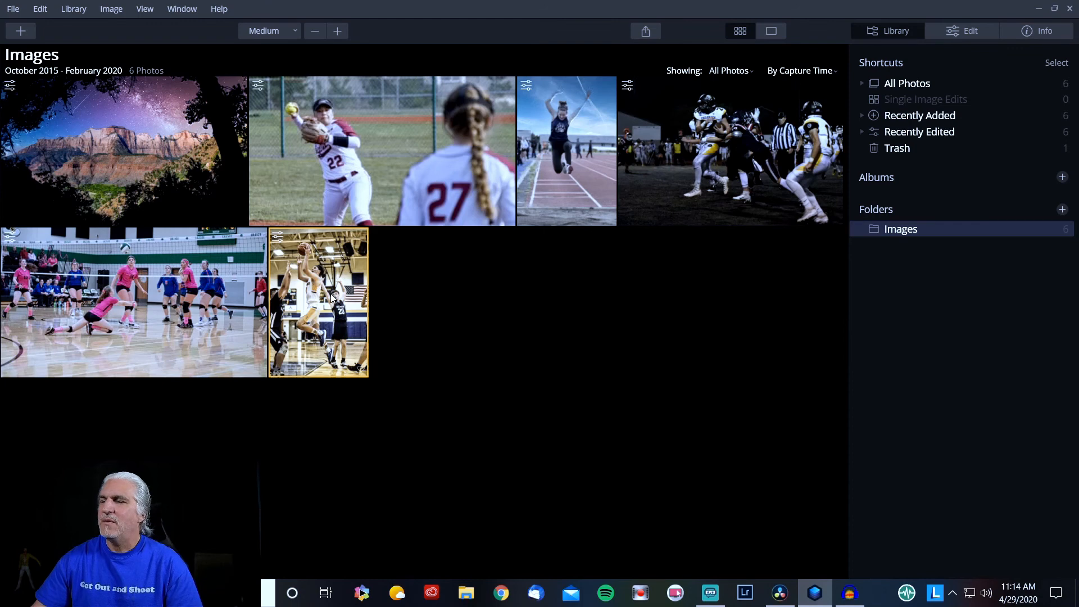
pyautogui.doubleClick(331, 299)
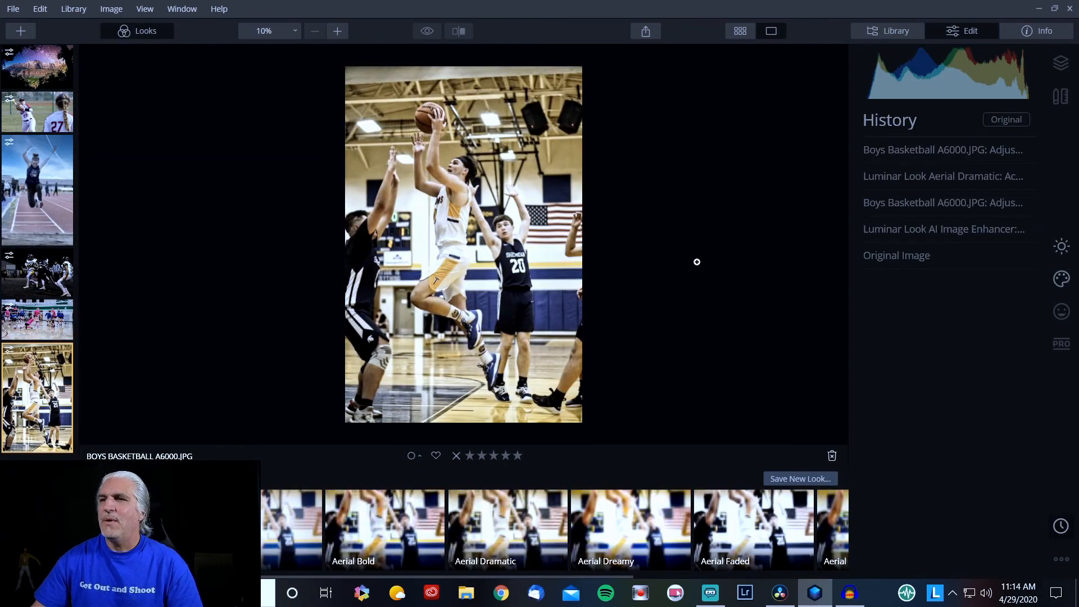